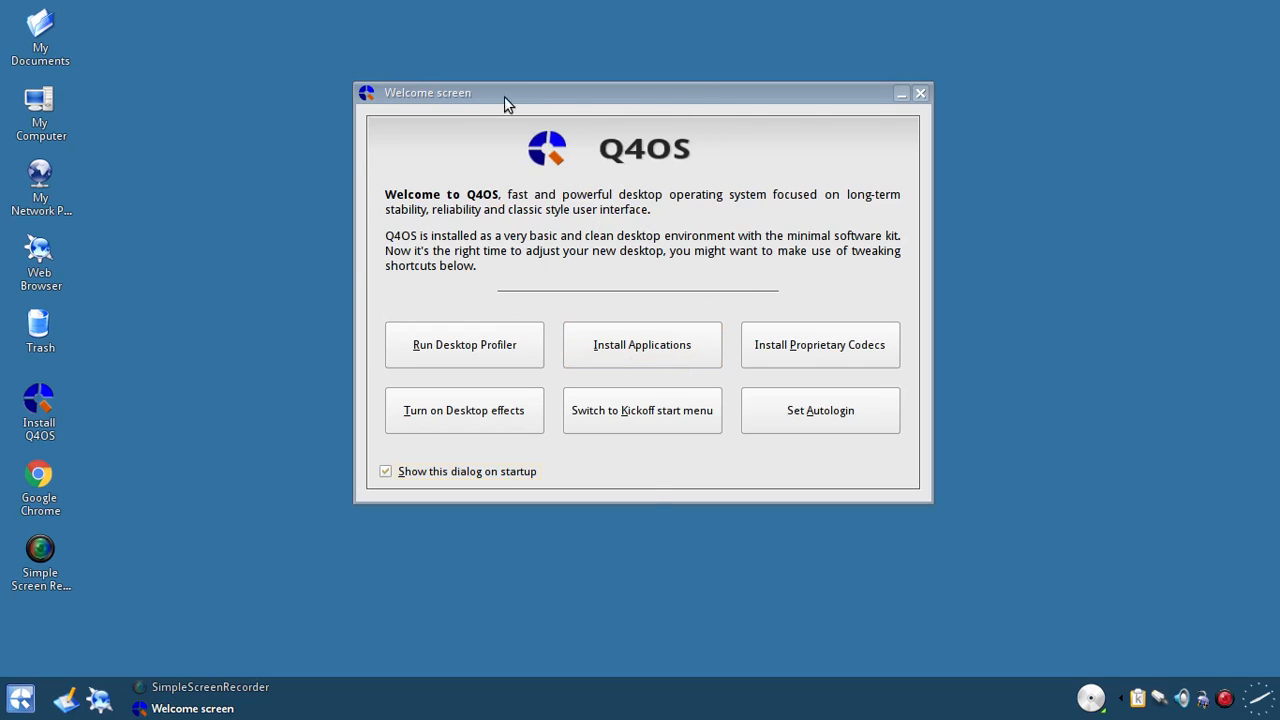
Launch SimpleScreenRecorder from its desktop icon.
{"action": "double_click", "coordinate": [60, 560]}
Browse the Software Centre application list, then bring up the Desktop Profiler.
{"action": "left_click", "coordinate": [660, 358]}
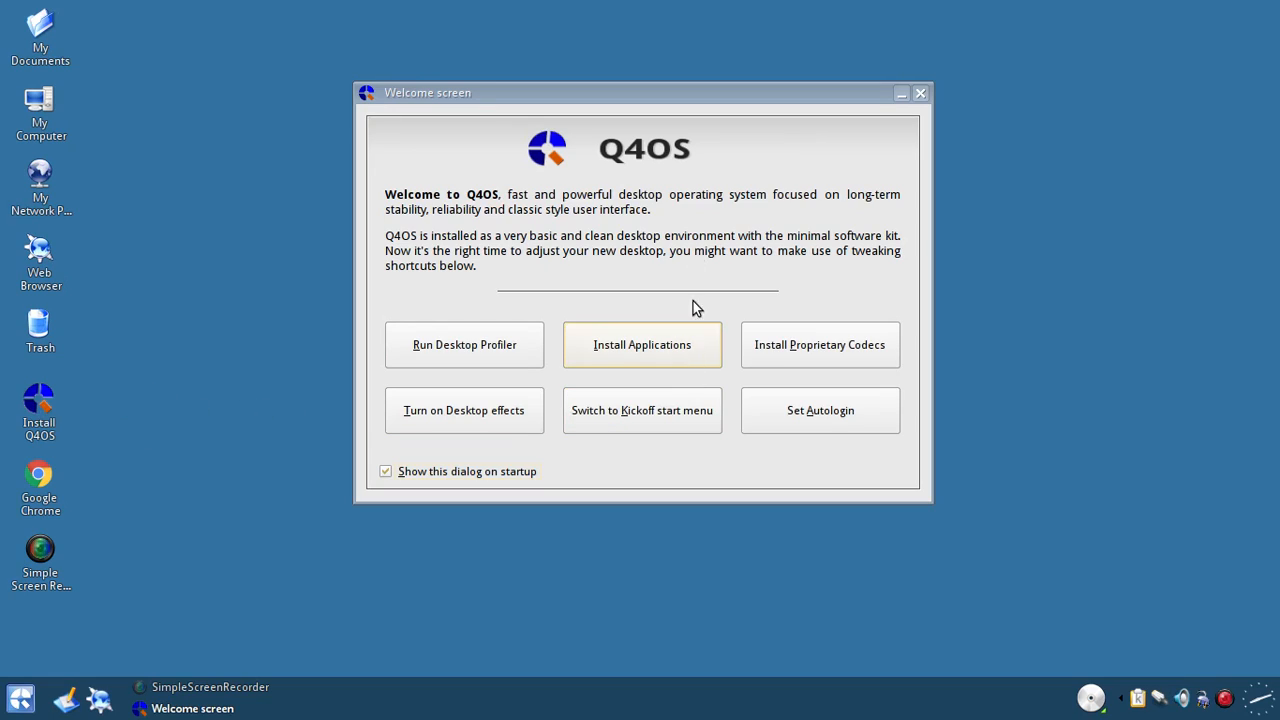
{"action": "left_click", "coordinate": [652, 330]}
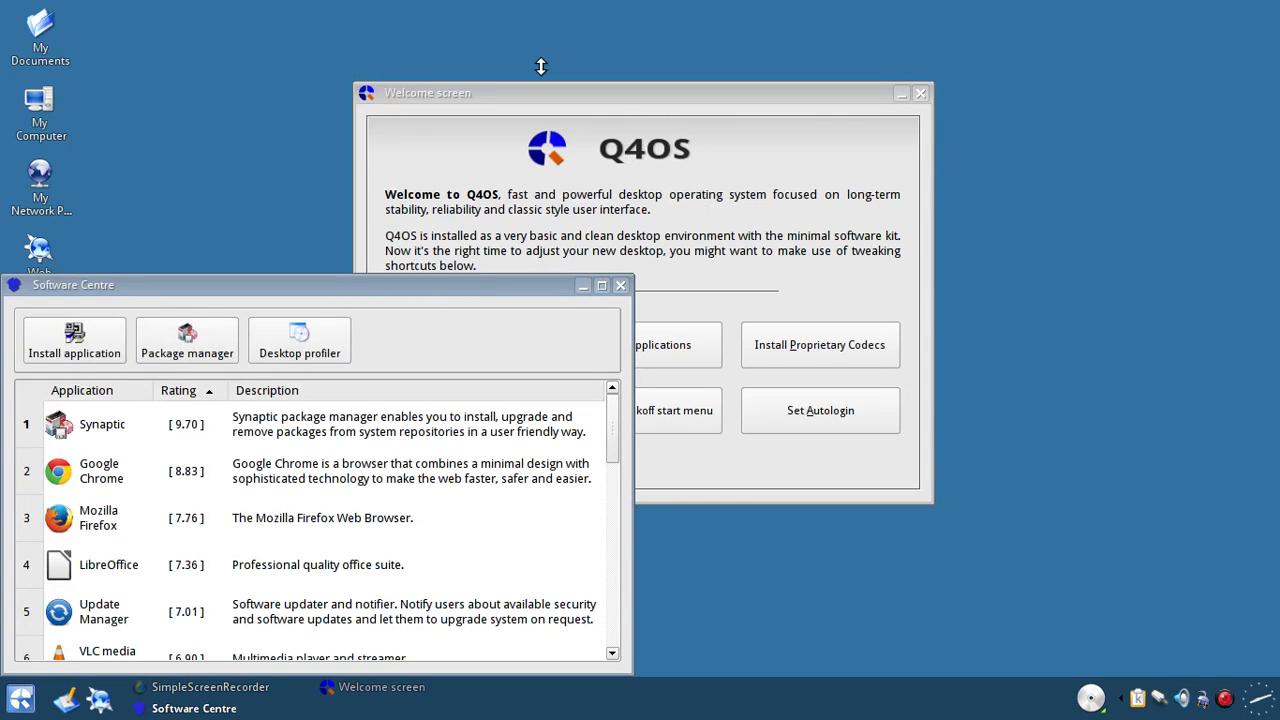
{"action": "left_click_drag", "start_coordinate": [442, 294], "coordinate": [540, 72]}
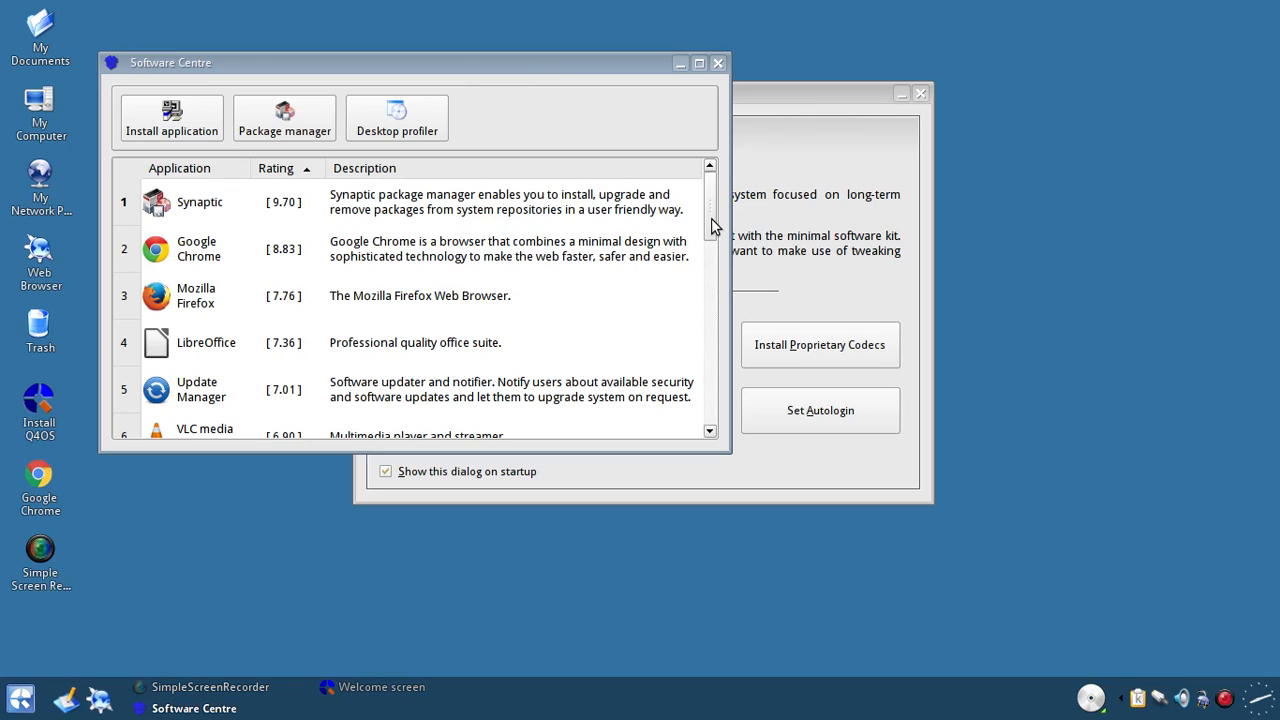
{"action": "left_click_drag", "start_coordinate": [714, 223], "coordinate": [698, 414]}
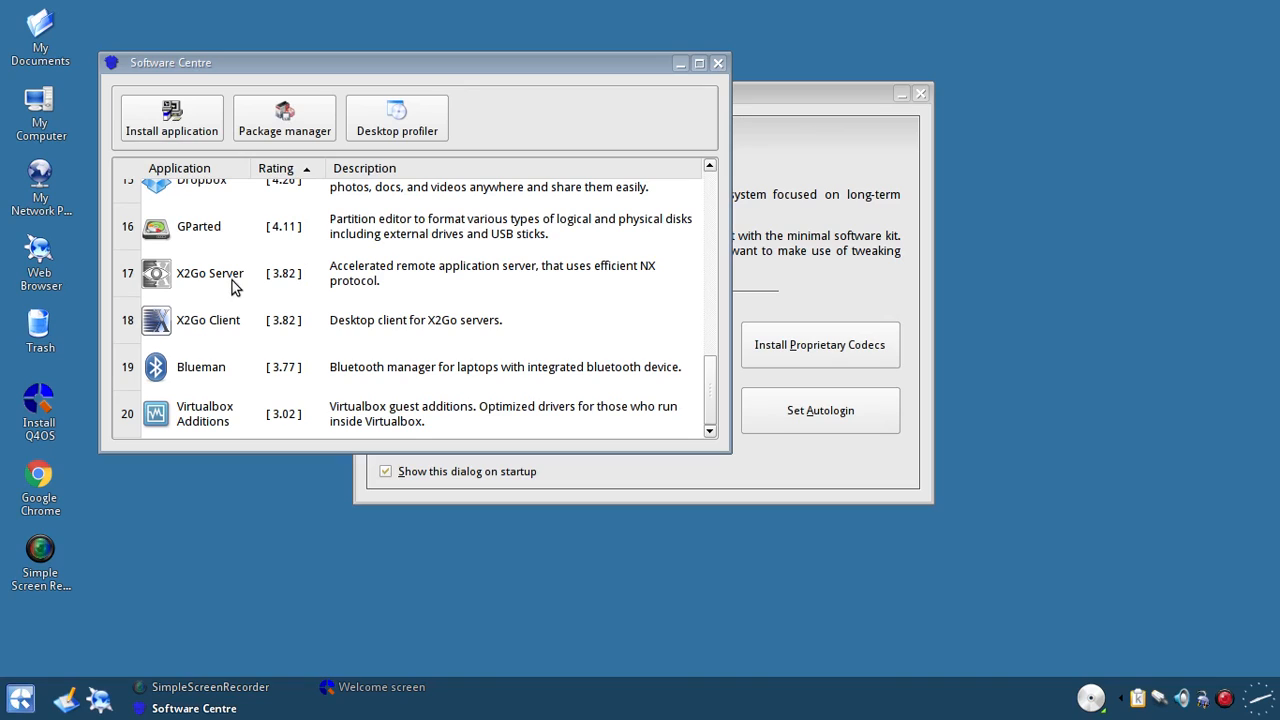
{"action": "left_click_drag", "start_coordinate": [704, 387], "coordinate": [696, 167]}
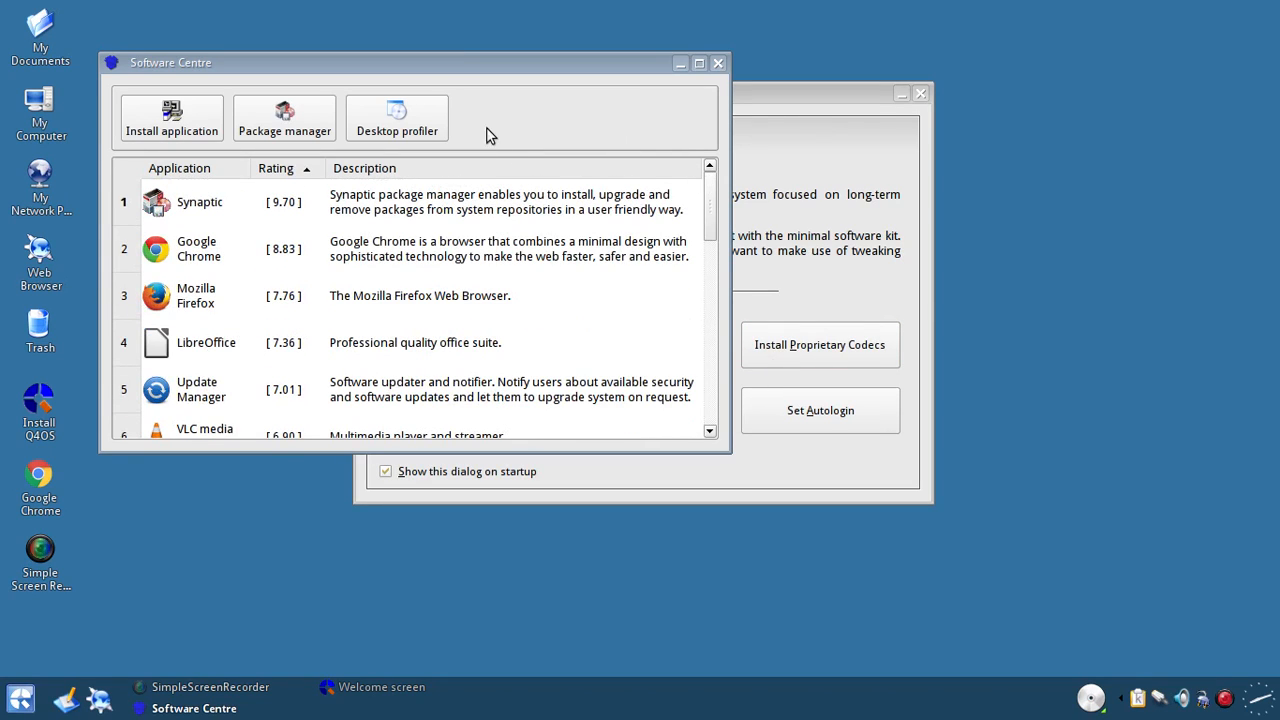
{"action": "left_click", "coordinate": [424, 122]}
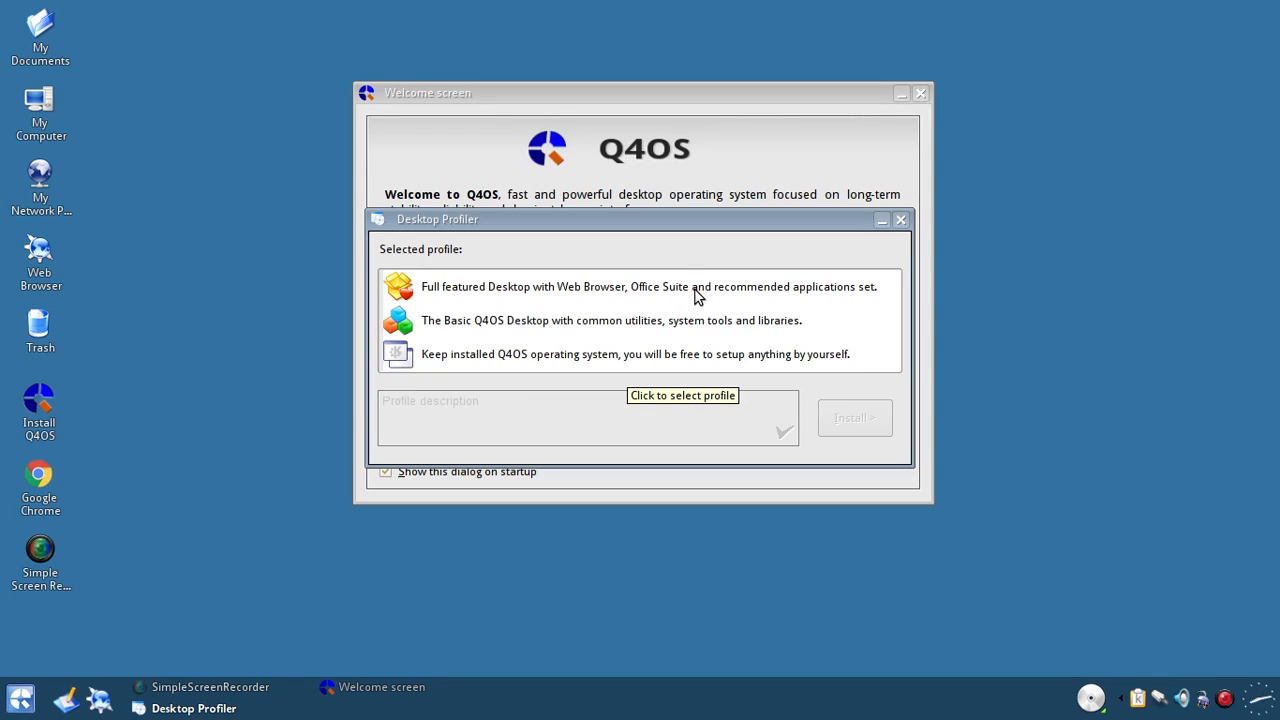
Close the Desktop Profiler dialog and the Software Centre window.
{"action": "left_click", "coordinate": [901, 221]}
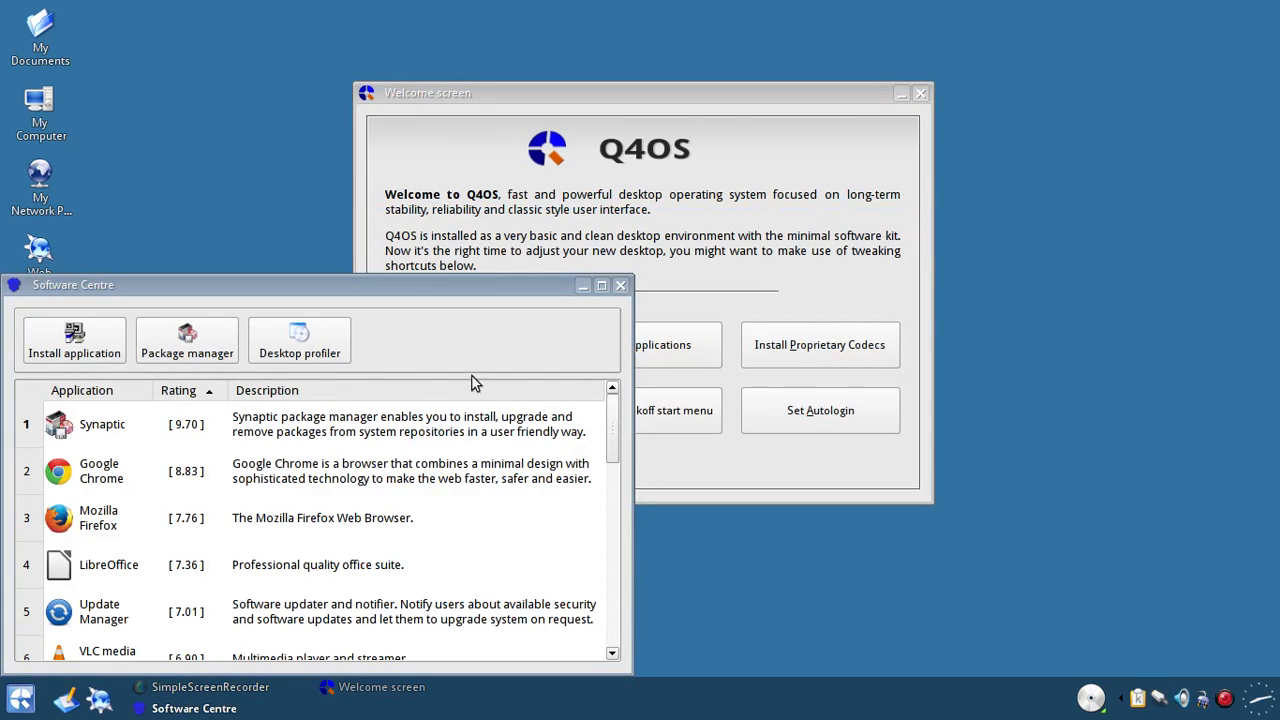
{"action": "left_click", "coordinate": [621, 286]}
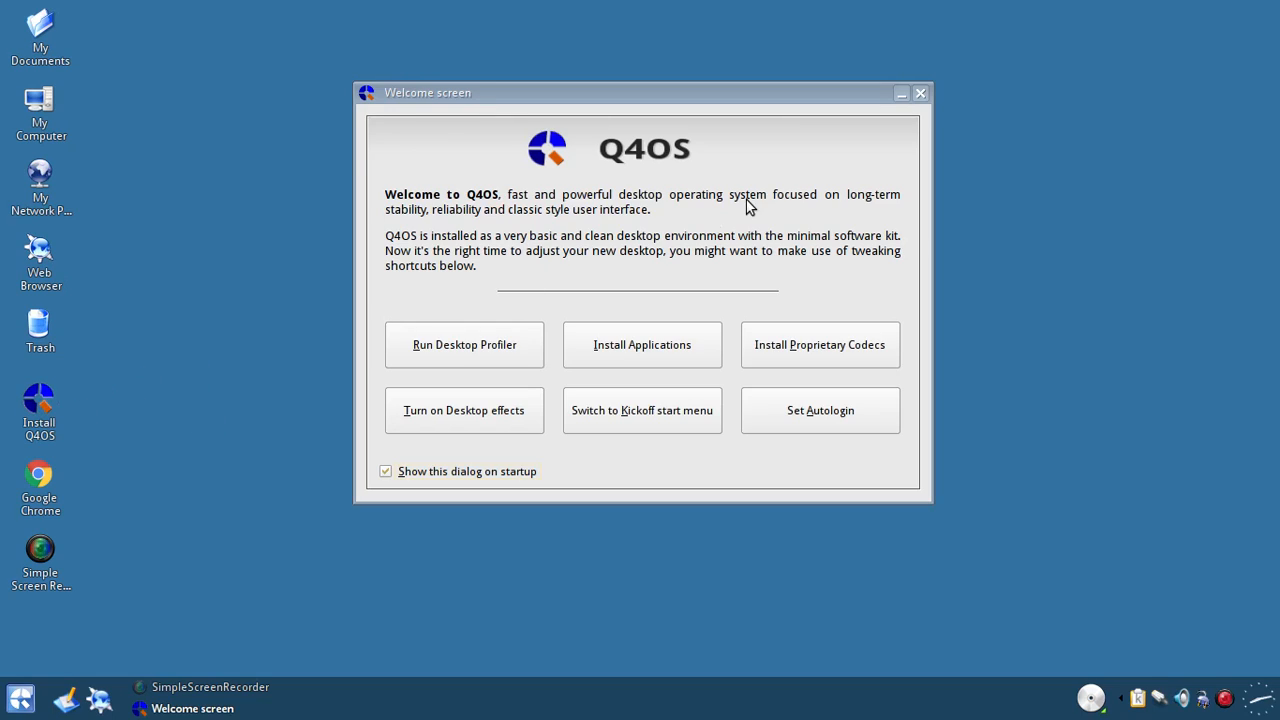
Close the Welcome screen and launch the Install Q4OS installer.
{"action": "left_click", "coordinate": [920, 93]}
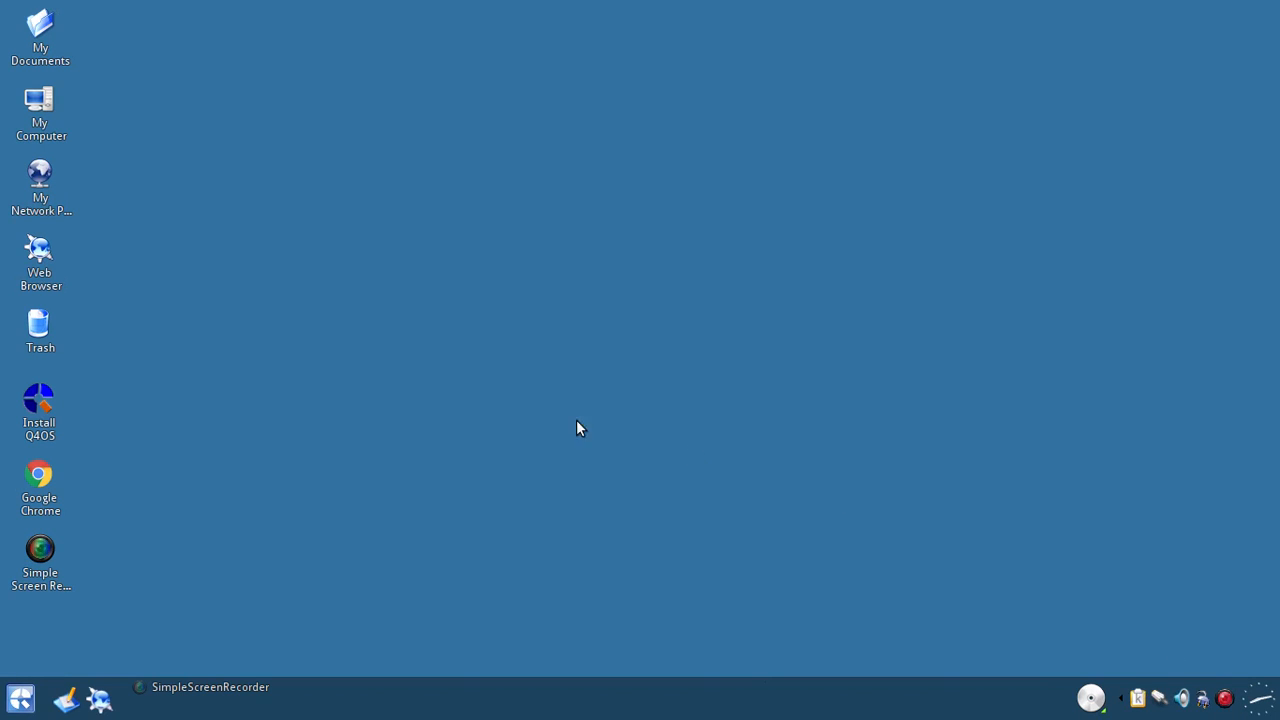
{"action": "left_click", "coordinate": [40, 415]}
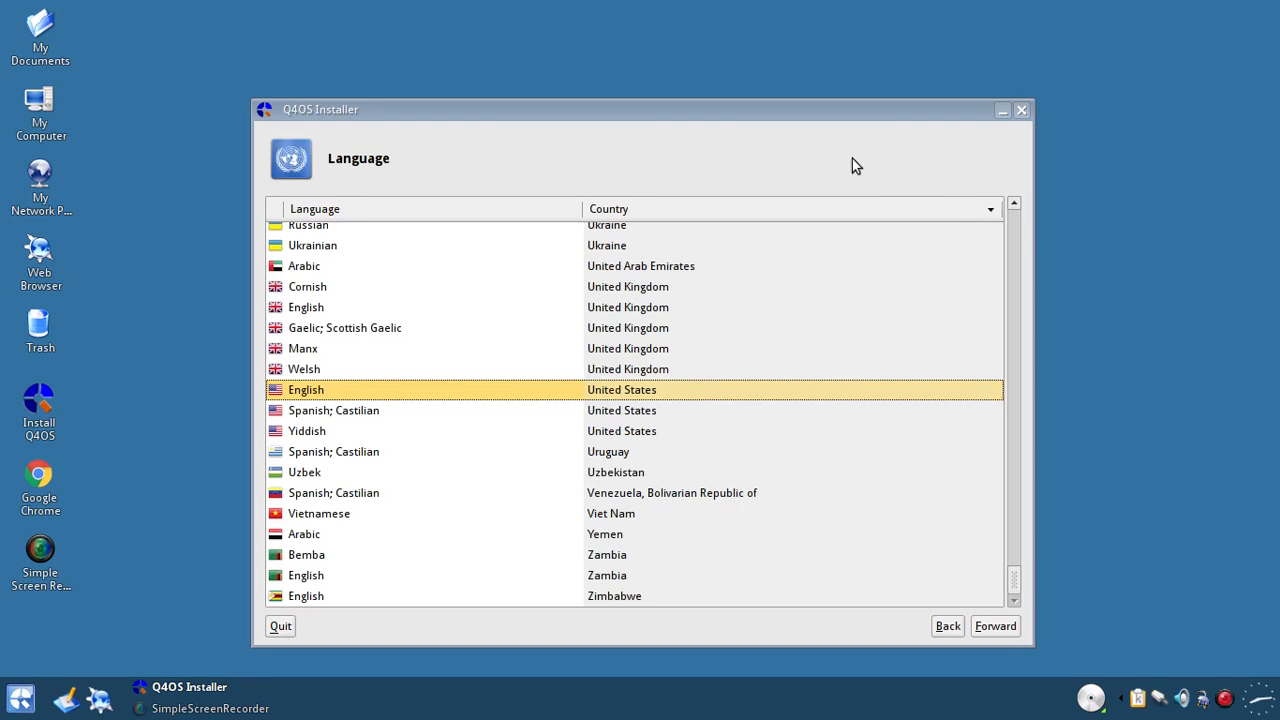
Keep English (United States) as the installation language and continue.
{"action": "left_click_drag", "start_coordinate": [660, 108], "coordinate": [652, 45]}
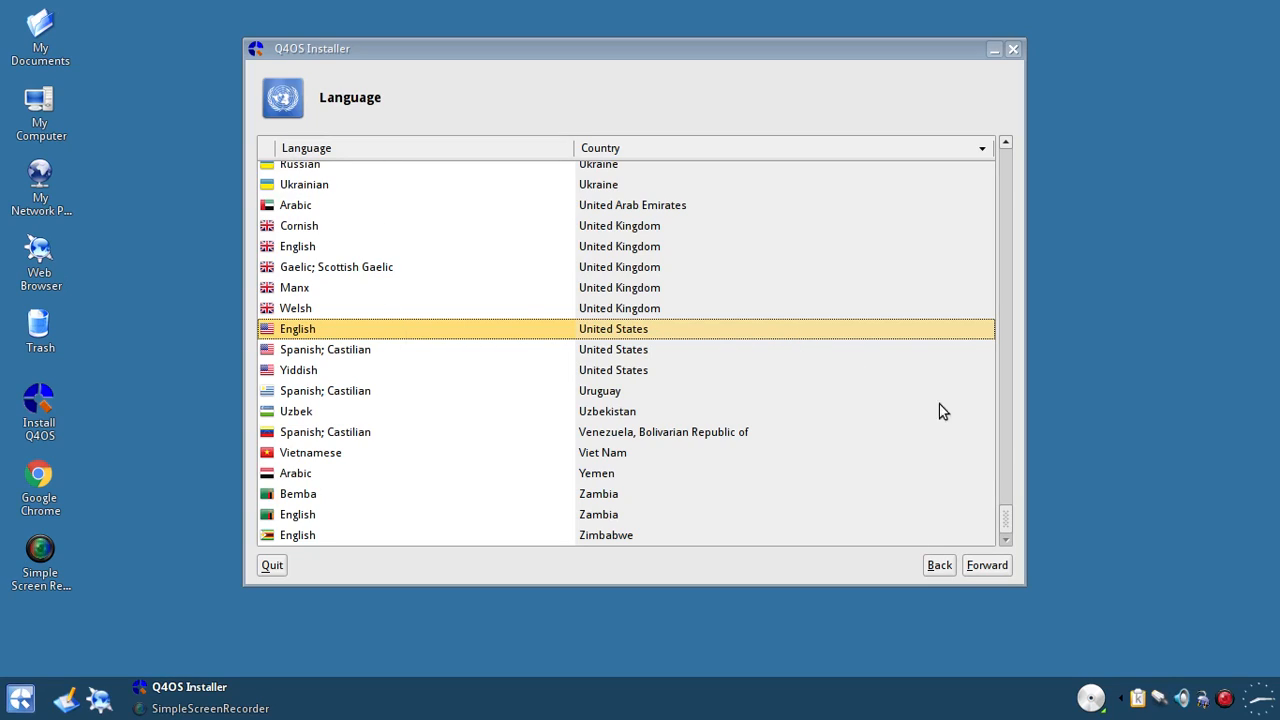
{"action": "left_click_drag", "start_coordinate": [1014, 535], "coordinate": [912, 540]}
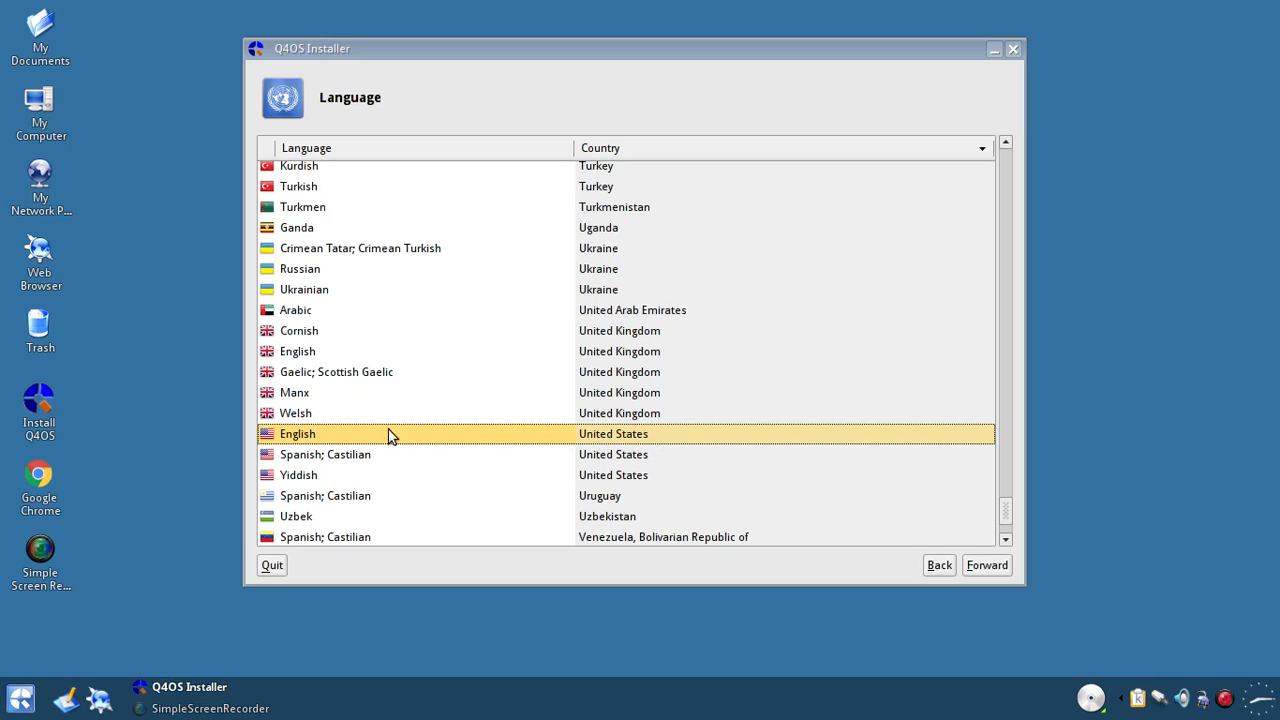
{"action": "left_click", "coordinate": [986, 565]}
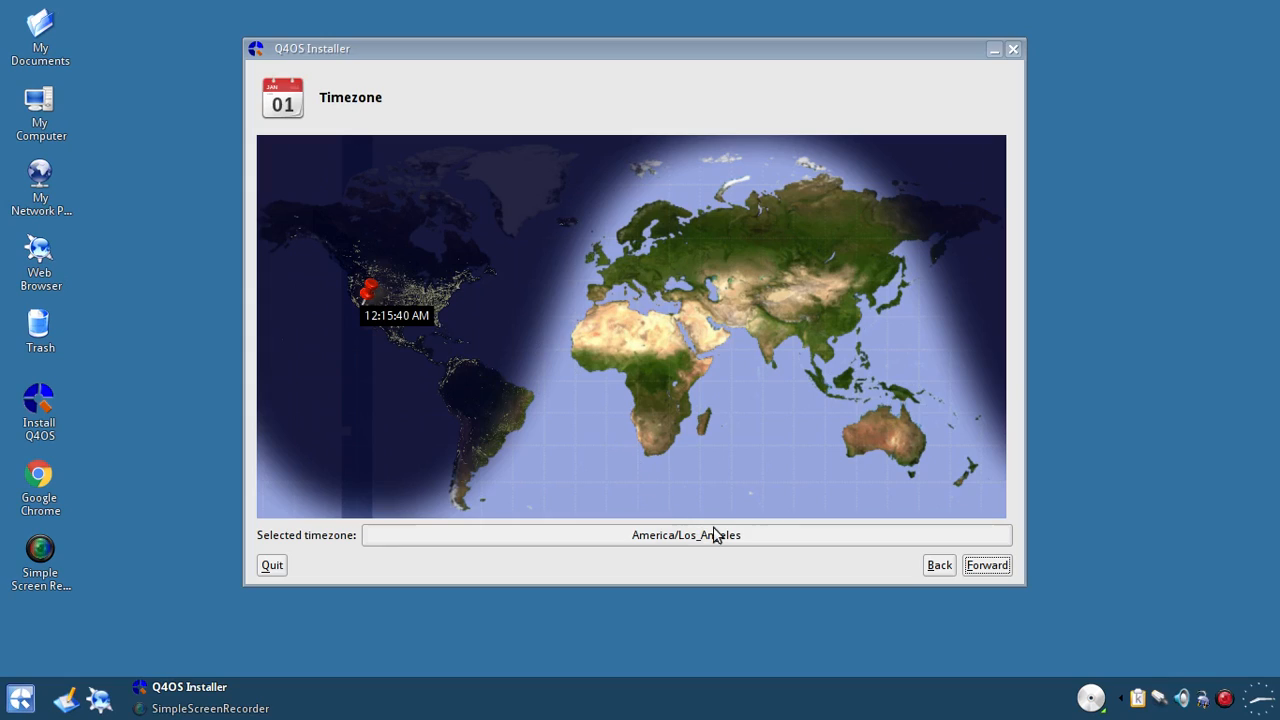
Accept the America/Los_Angeles timezone and the English (US) keyboard layout.
{"action": "left_click", "coordinate": [988, 568]}
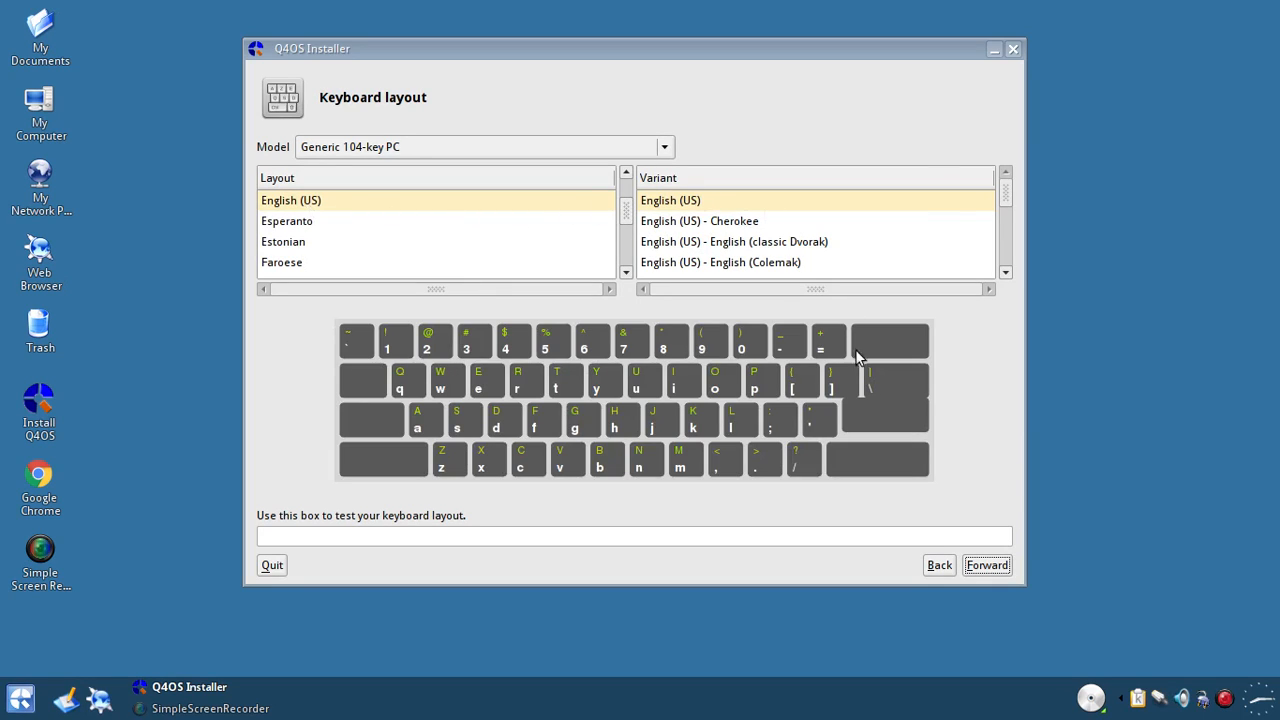
{"action": "left_click", "coordinate": [992, 567]}
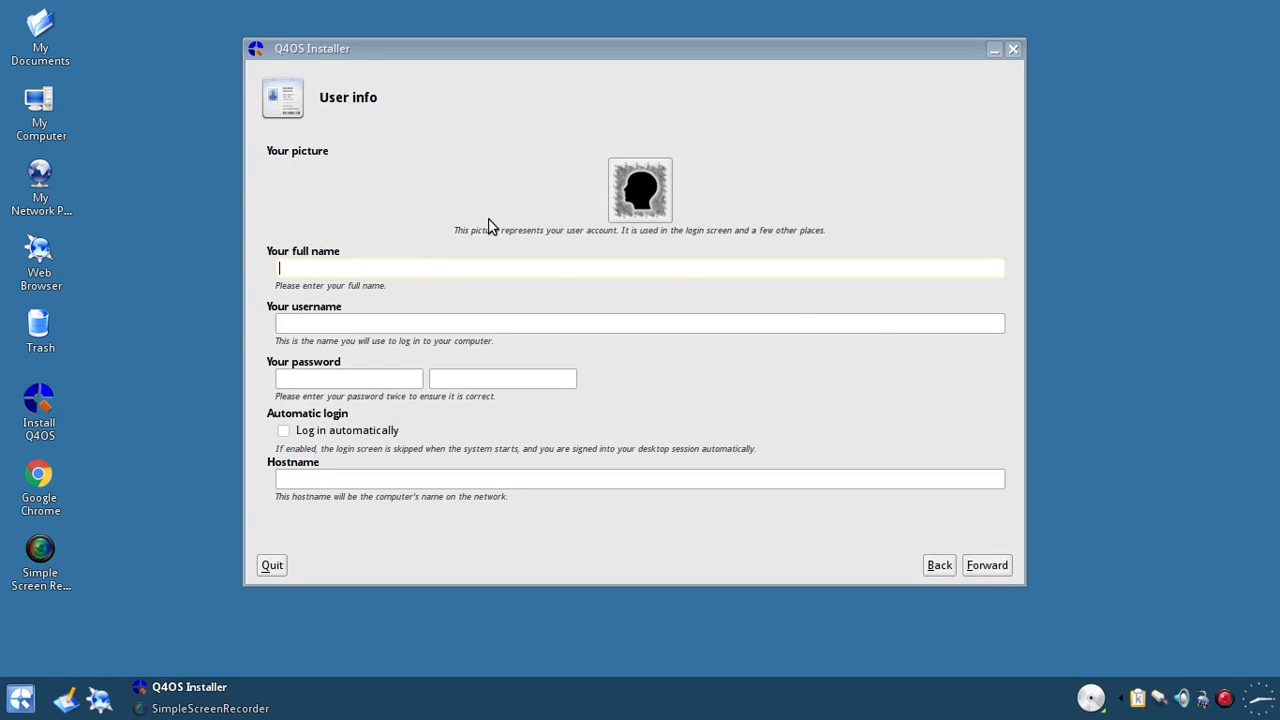
Enter the user's full name, keeping the generated username.
{"action": "type", "text": "Bobby Cooper"}
{"action": "key", "text": "Tab"}
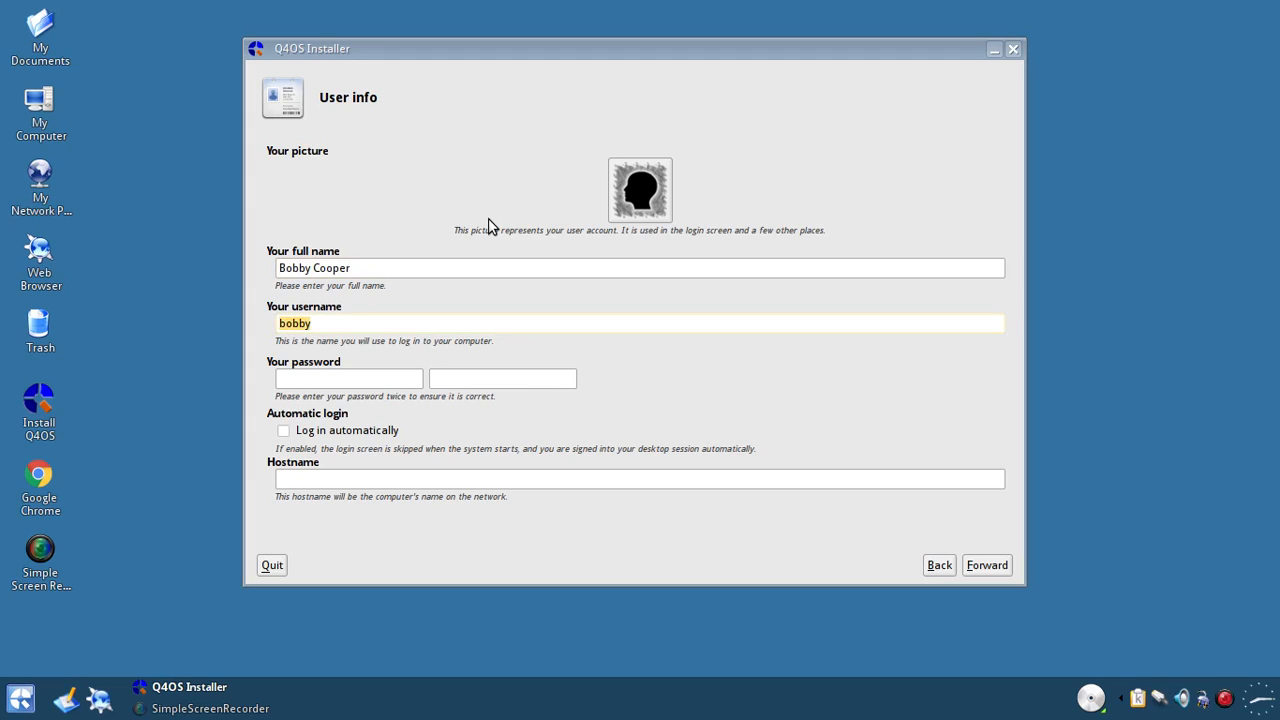
{"action": "key", "text": "Tab"}
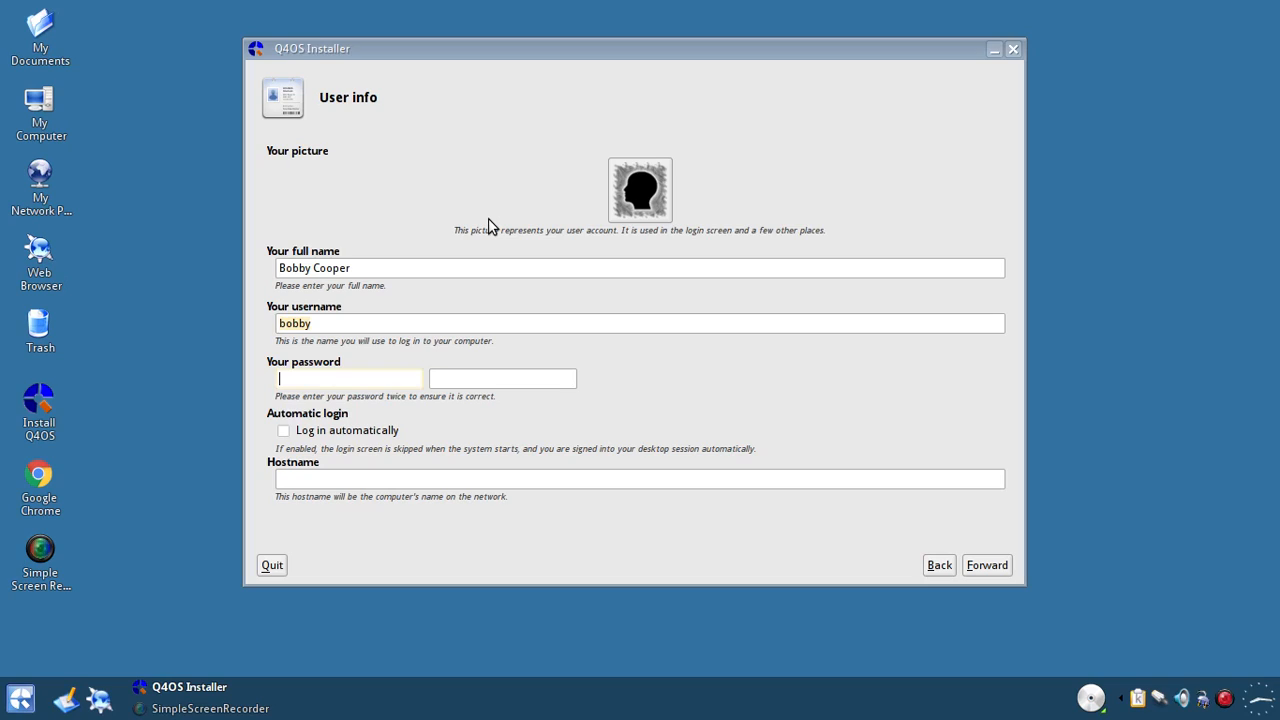
Type the account password in both fields and enter the computer's hostname.
{"action": "type", "text": "••"}
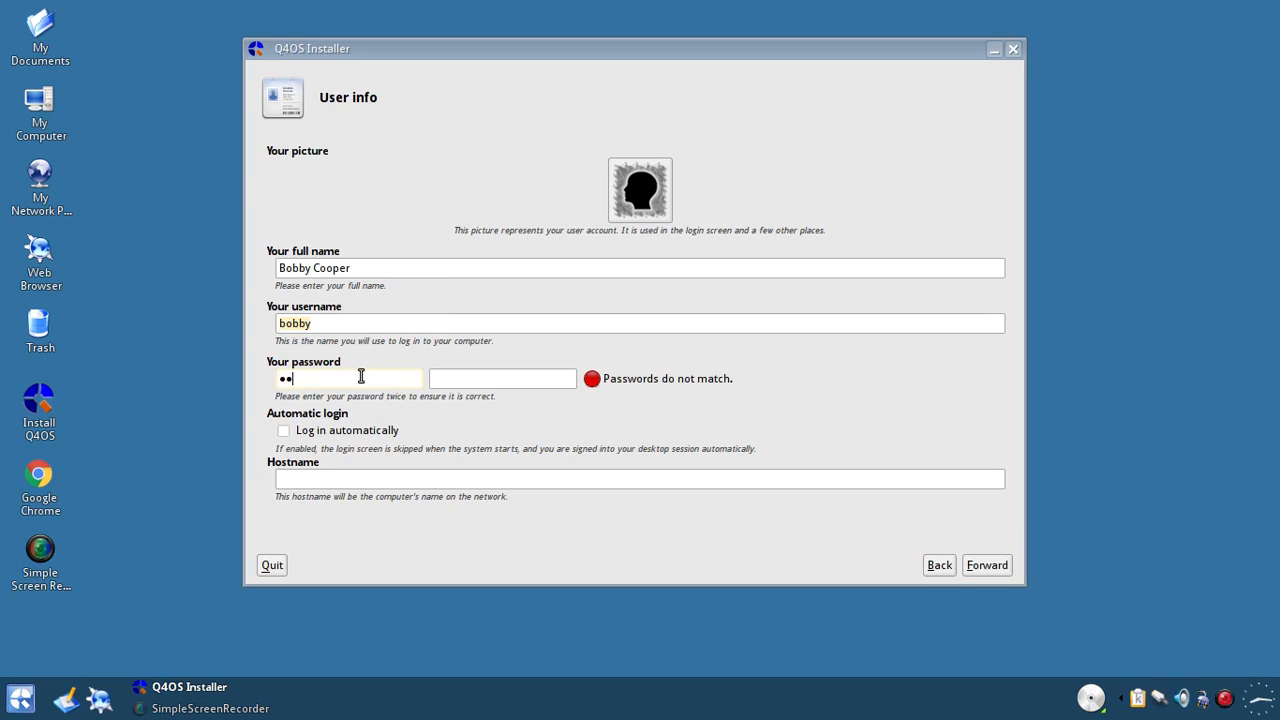
{"action": "type", "text": "••••"}
{"action": "left_click", "coordinate": [475, 374]}
{"action": "type", "text": "••••••"}
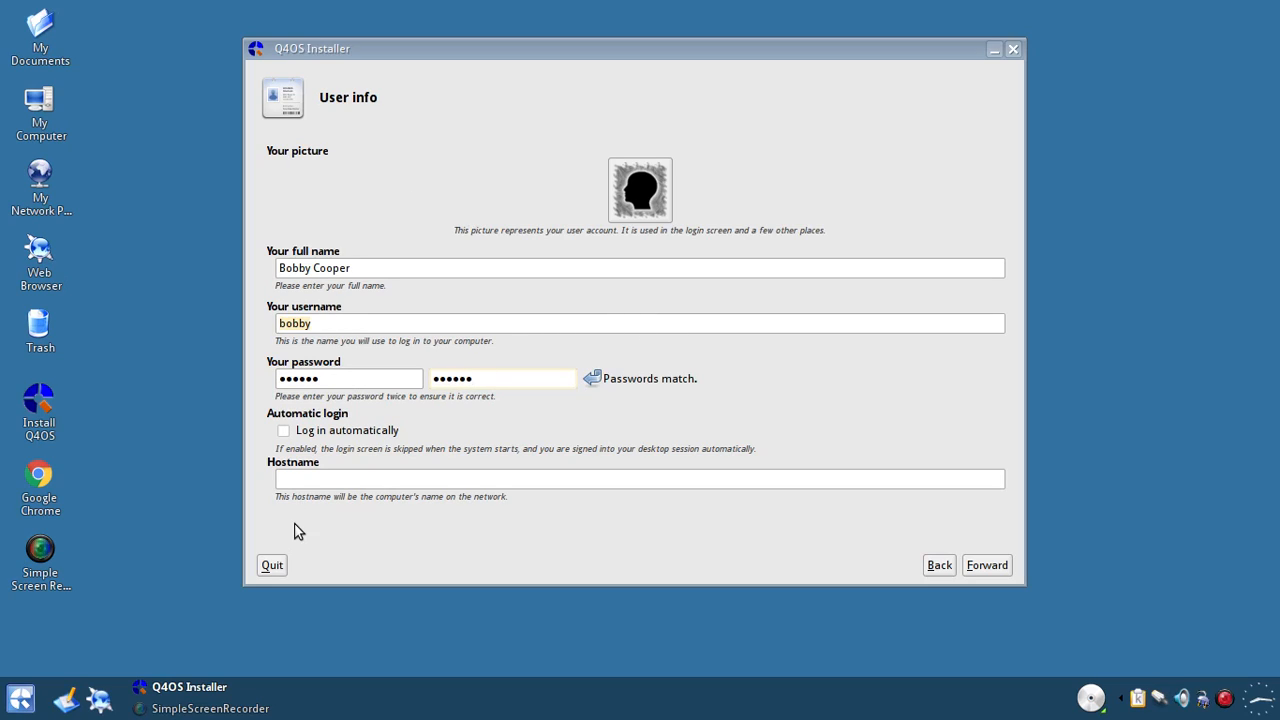
{"action": "left_click", "coordinate": [321, 479]}
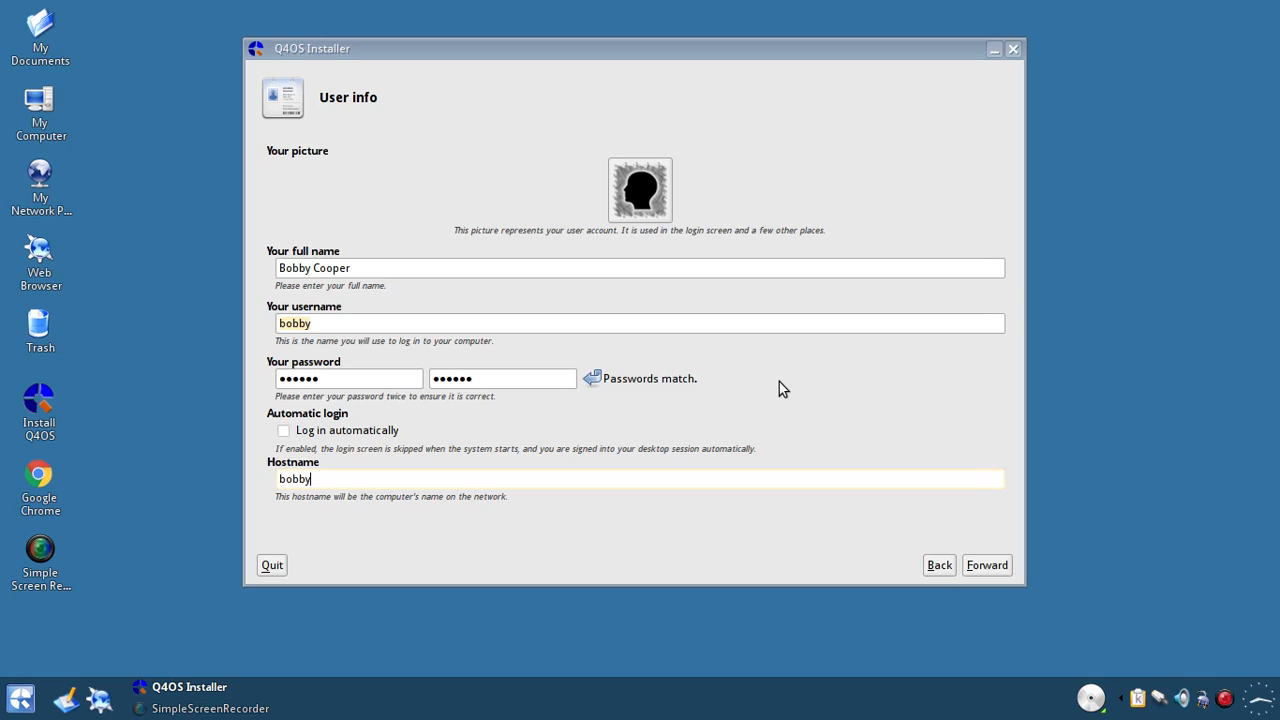
{"action": "type", "text": "example"}
Continue from the User info page to the Partitioning page.
{"action": "left_click", "coordinate": [985, 567]}
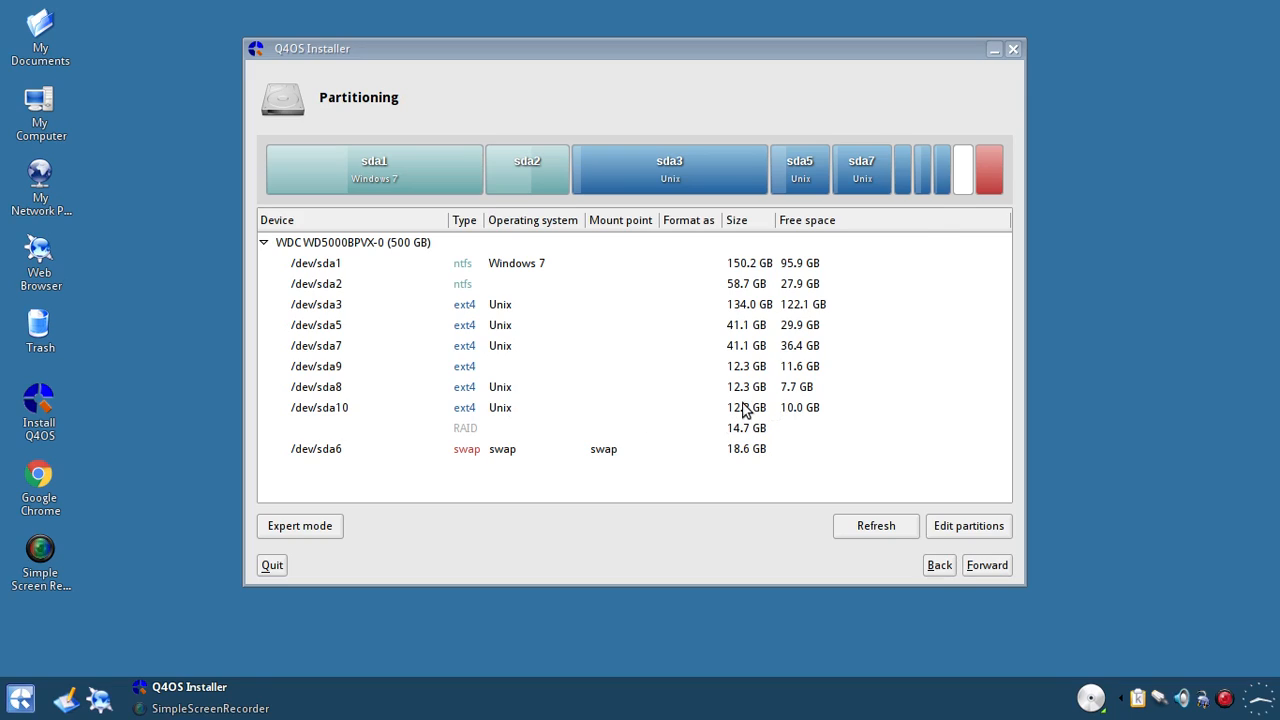
Launch GParted via Edit partitions and move its window to the top-left.
{"action": "left_click", "coordinate": [962, 528]}
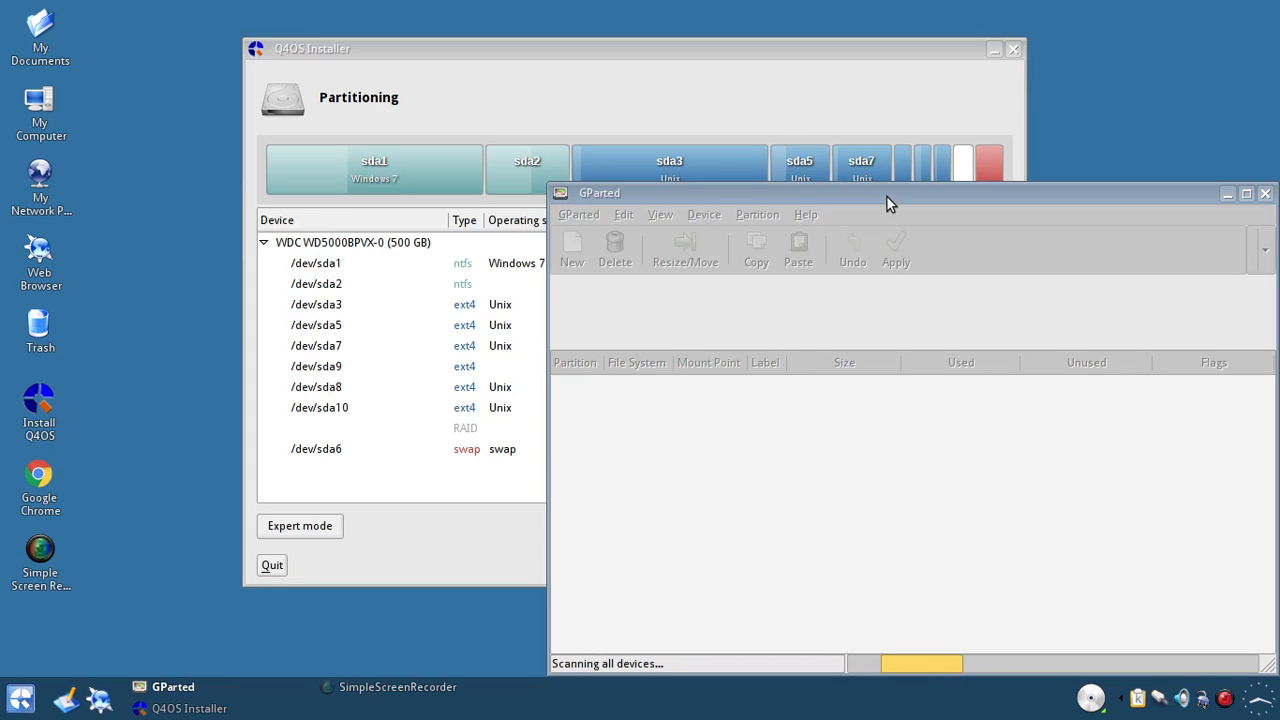
{"action": "left_click_drag", "start_coordinate": [886, 195], "coordinate": [570, 31]}
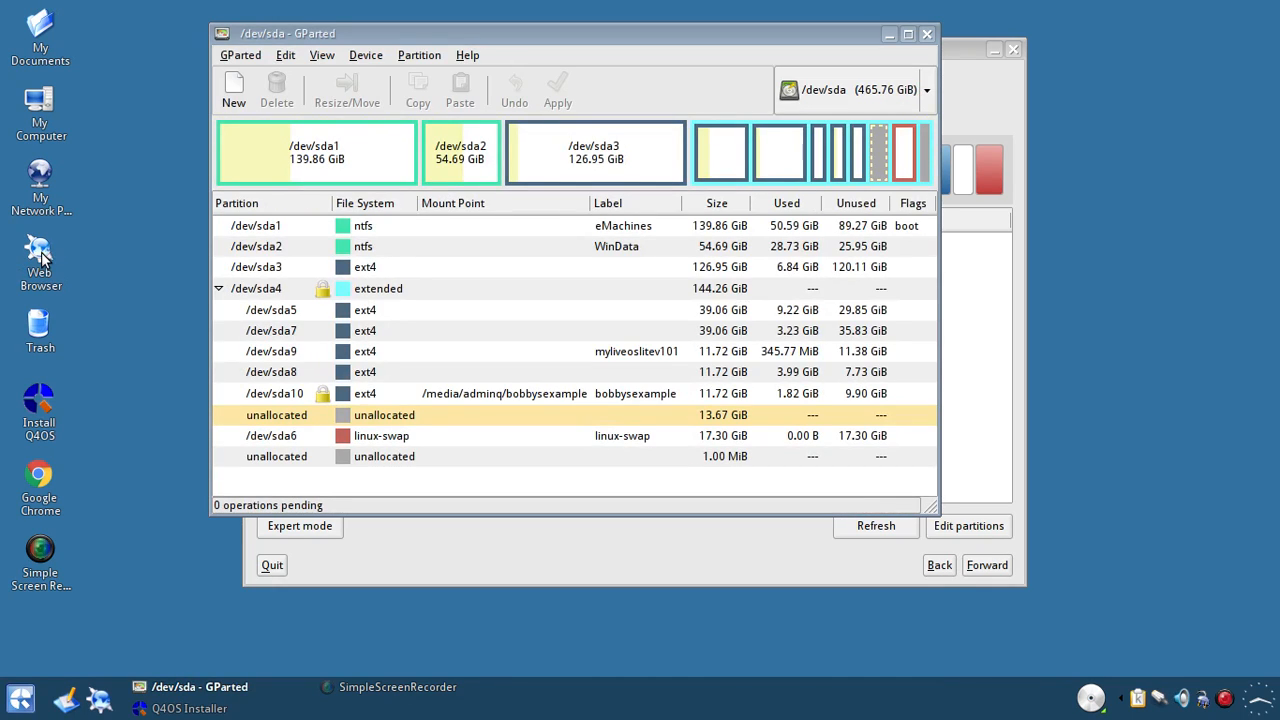
Select /dev/sda10 and unmount it from its context menu.
{"action": "mouse_move", "coordinate": [43, 259]}
{"action": "left_click", "coordinate": [362, 397]}
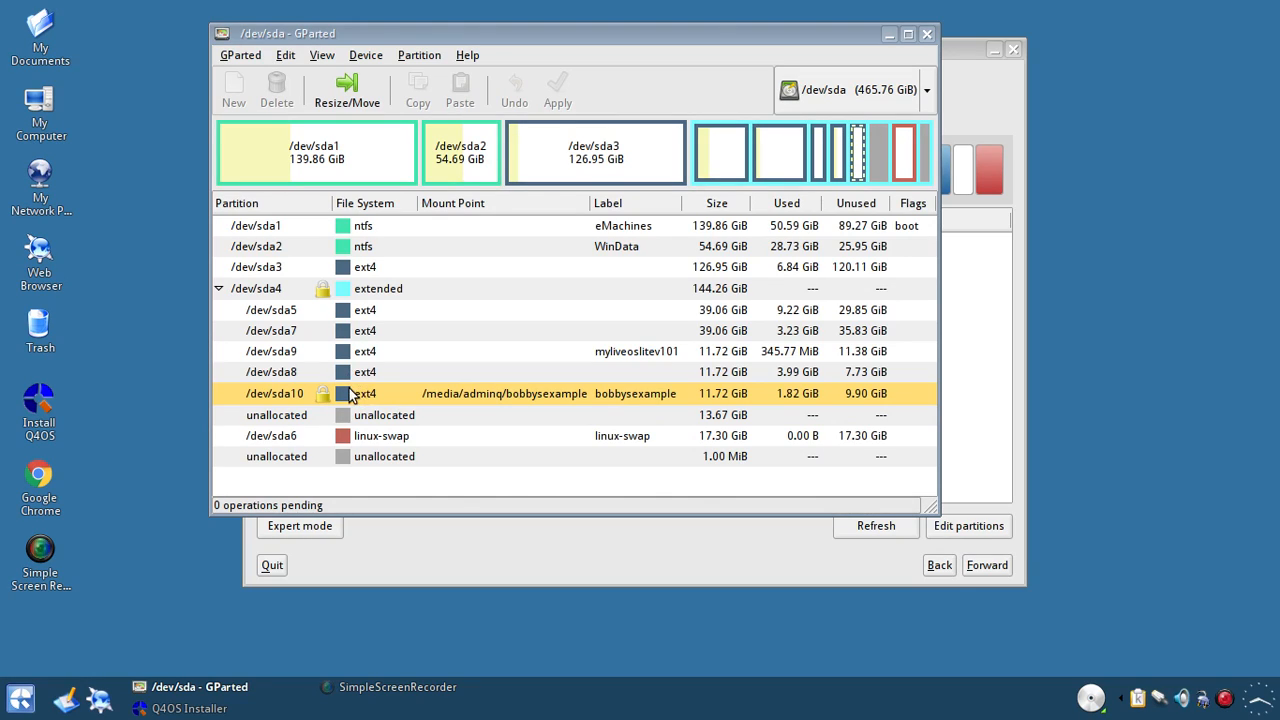
{"action": "right_click", "coordinate": [365, 398]}
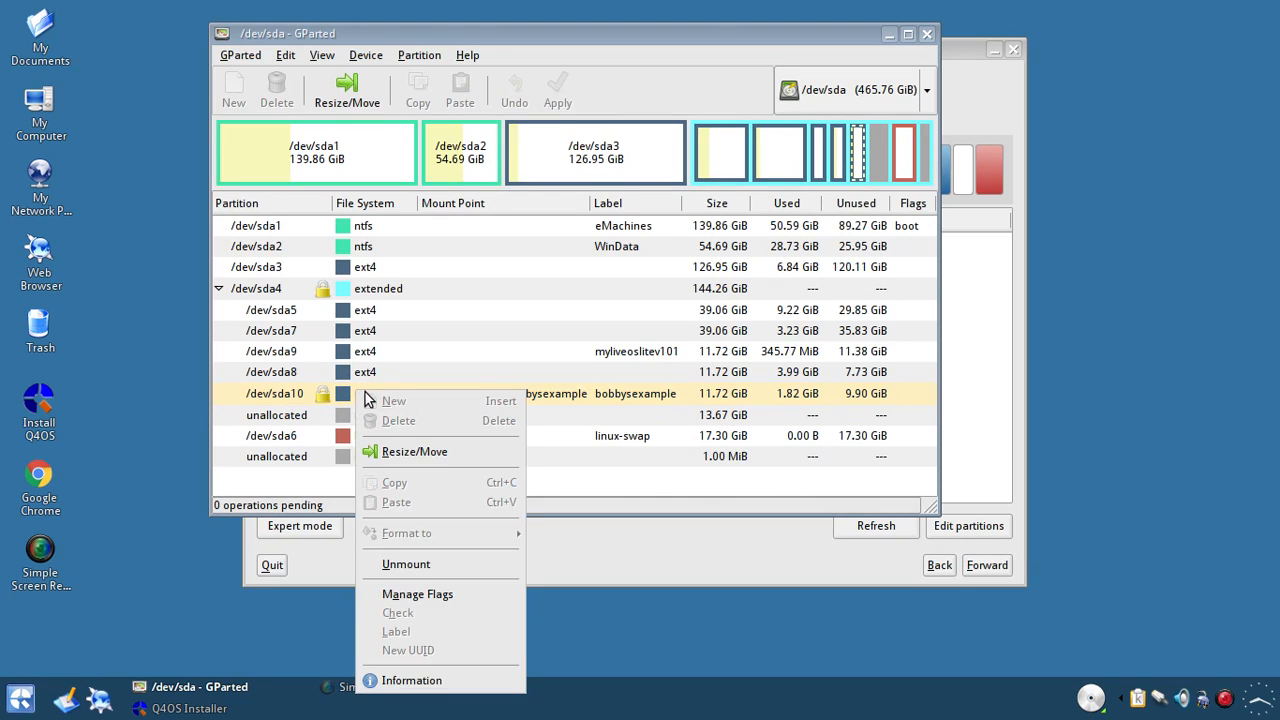
{"action": "left_click", "coordinate": [406, 565]}
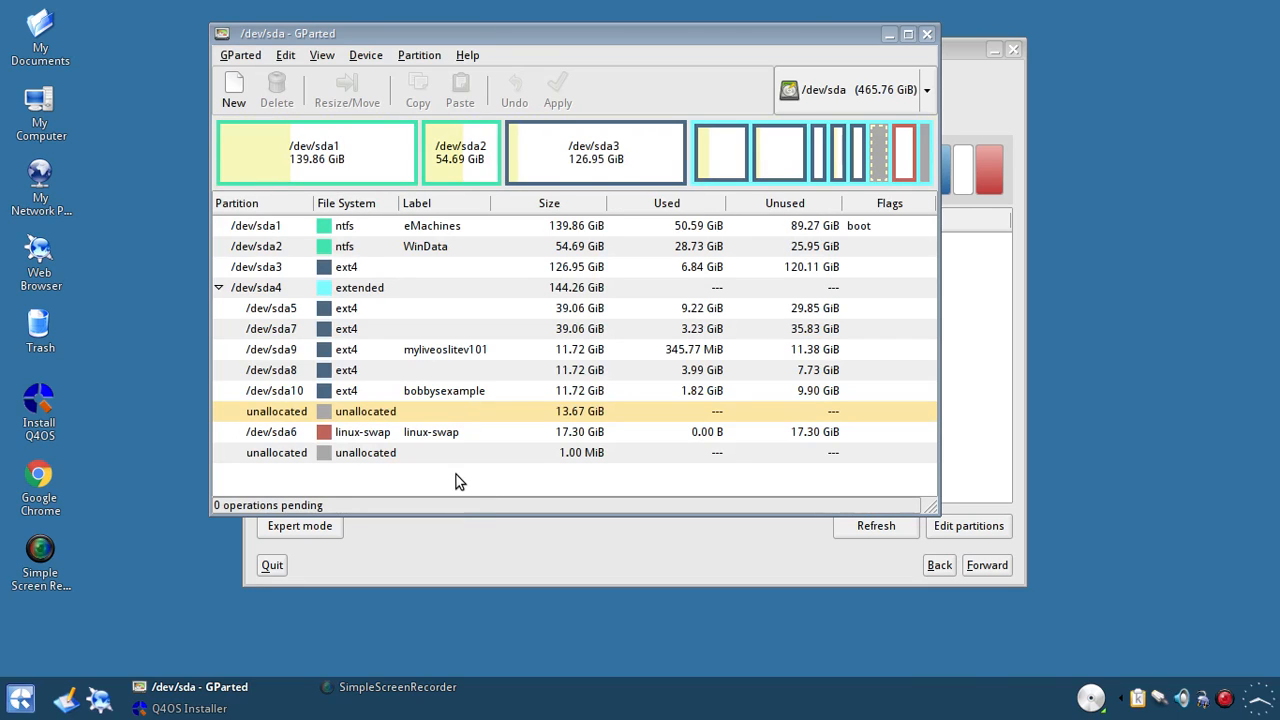
Queue formatting the /dev/sda10 partition as ext4.
{"action": "left_click", "coordinate": [375, 392]}
{"action": "right_click", "coordinate": [375, 393]}
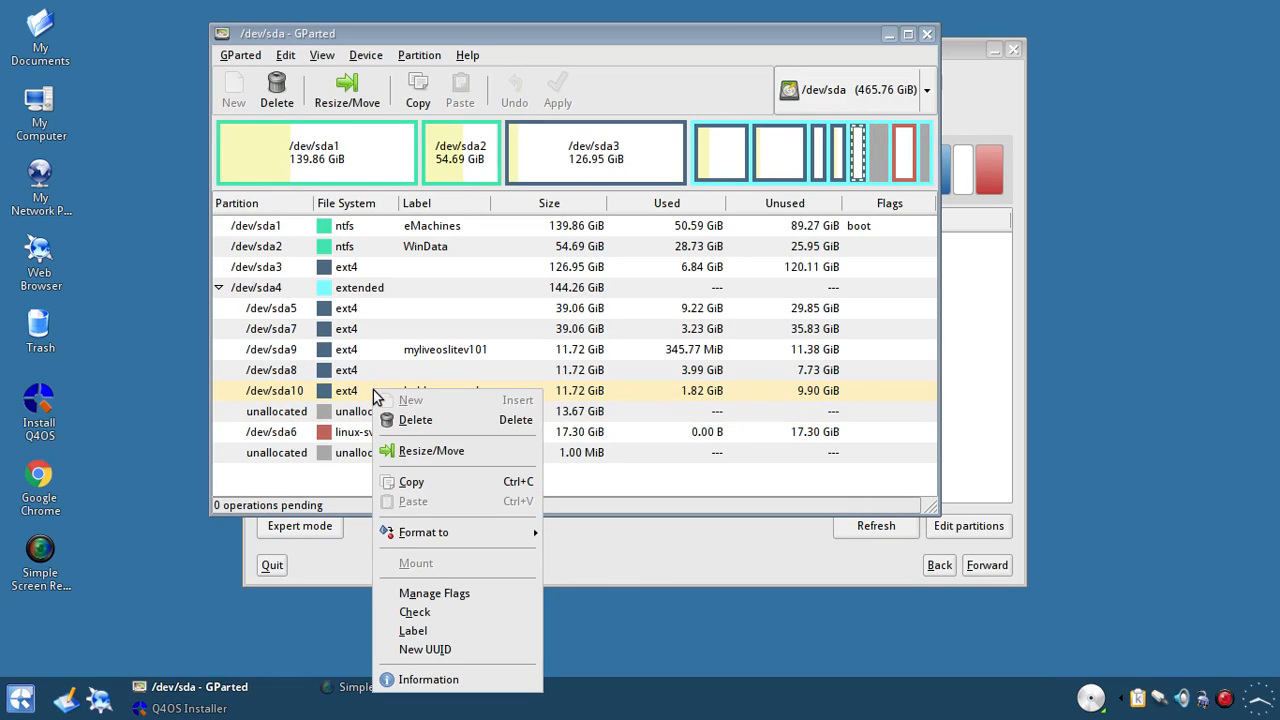
{"action": "mouse_move", "coordinate": [443, 531]}
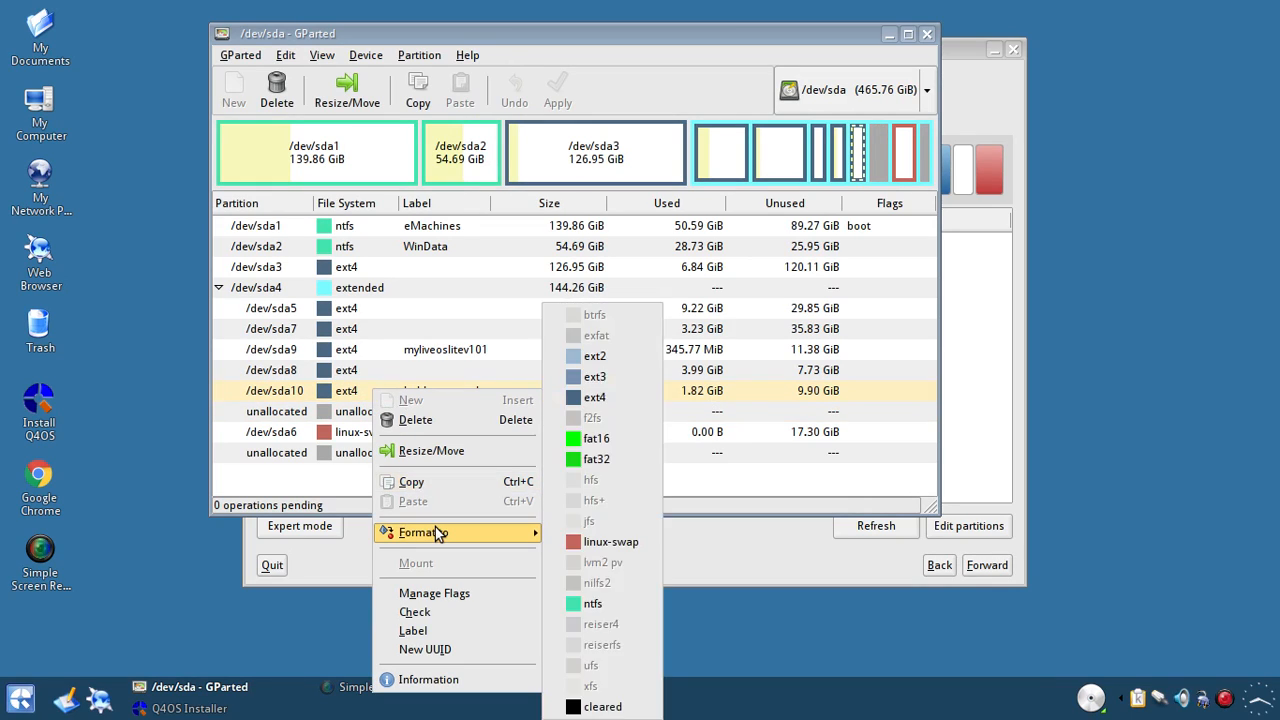
{"action": "left_click", "coordinate": [604, 397]}
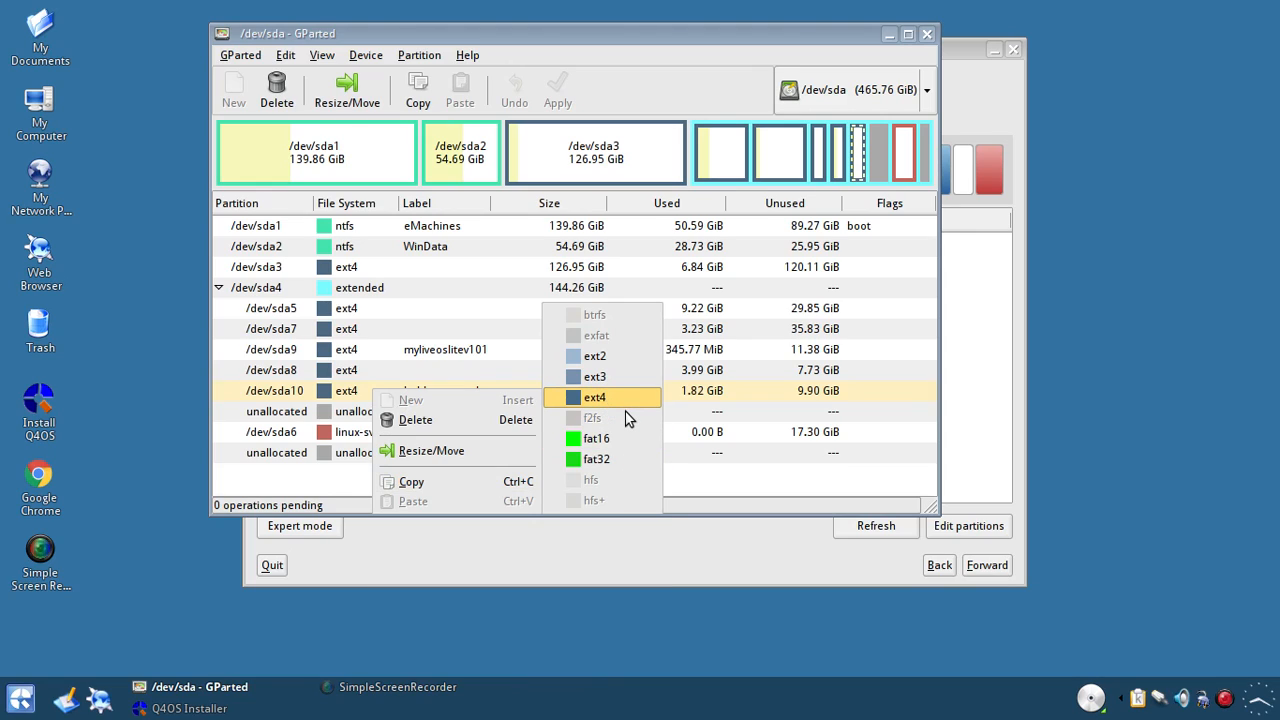
{"action": "left_click", "coordinate": [627, 418]}
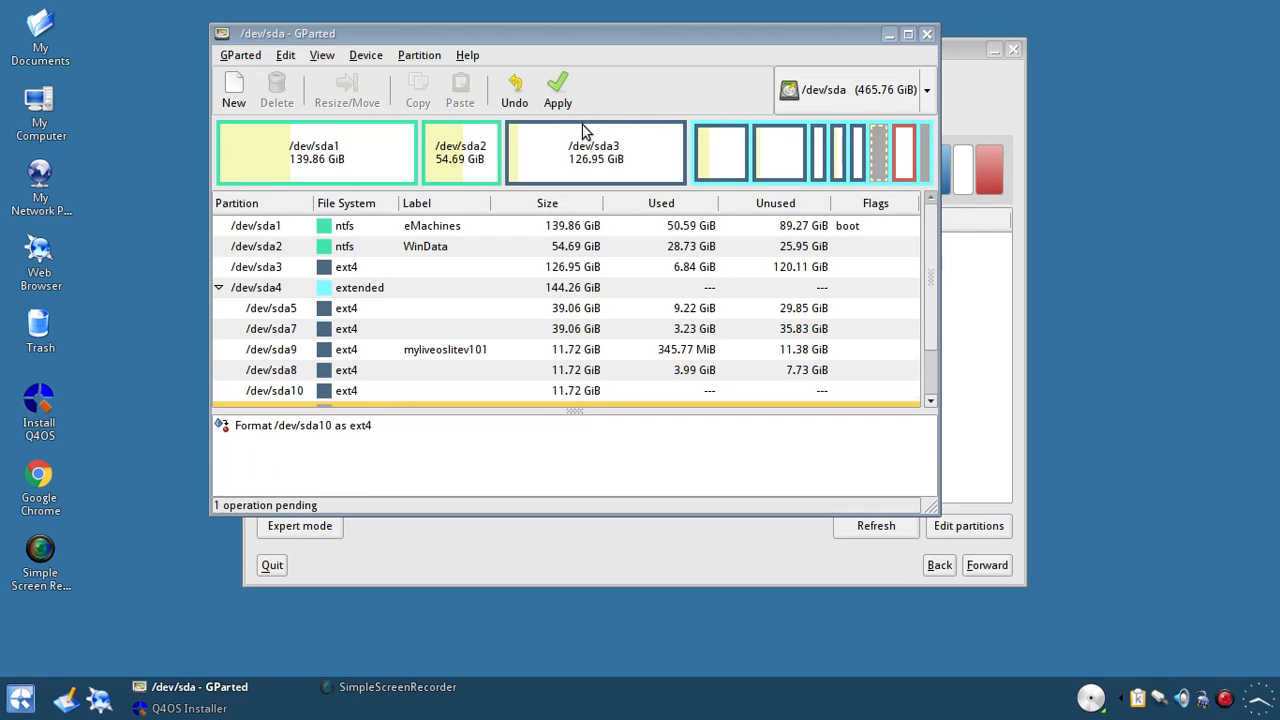
Apply the pending format despite the data-loss warning, then close the completion report.
{"action": "left_click", "coordinate": [566, 103]}
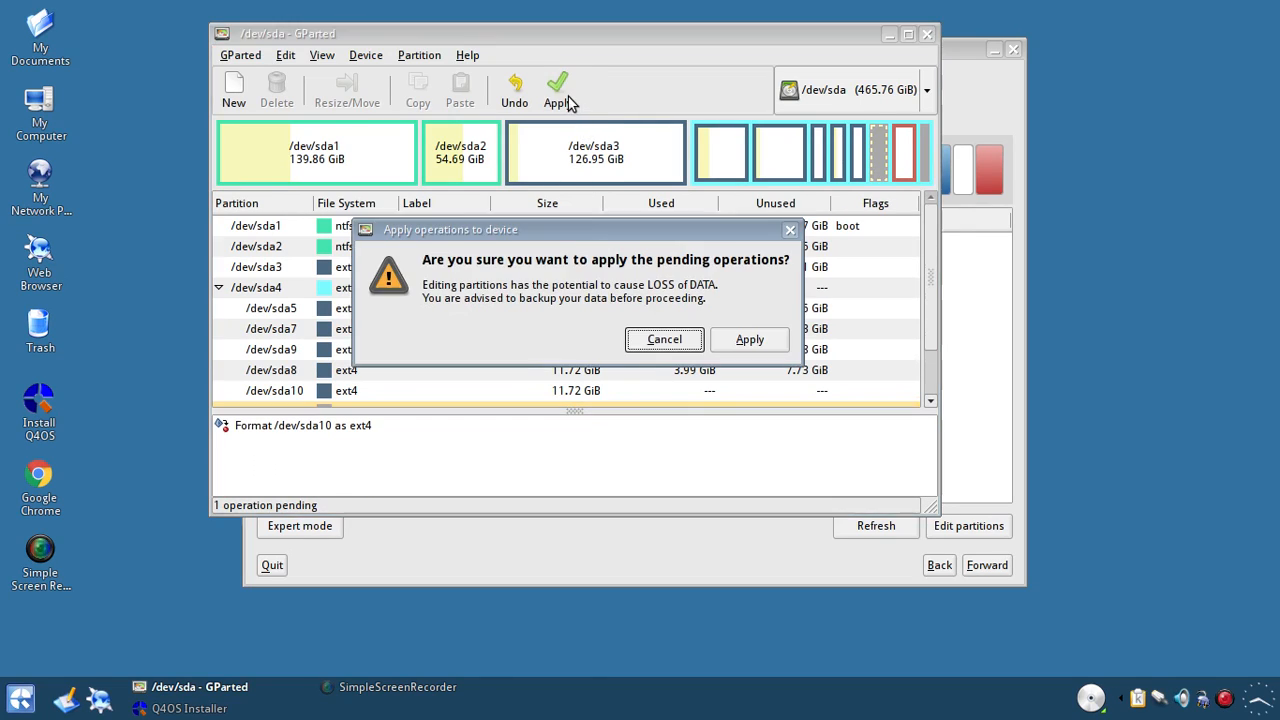
{"action": "left_click", "coordinate": [745, 342]}
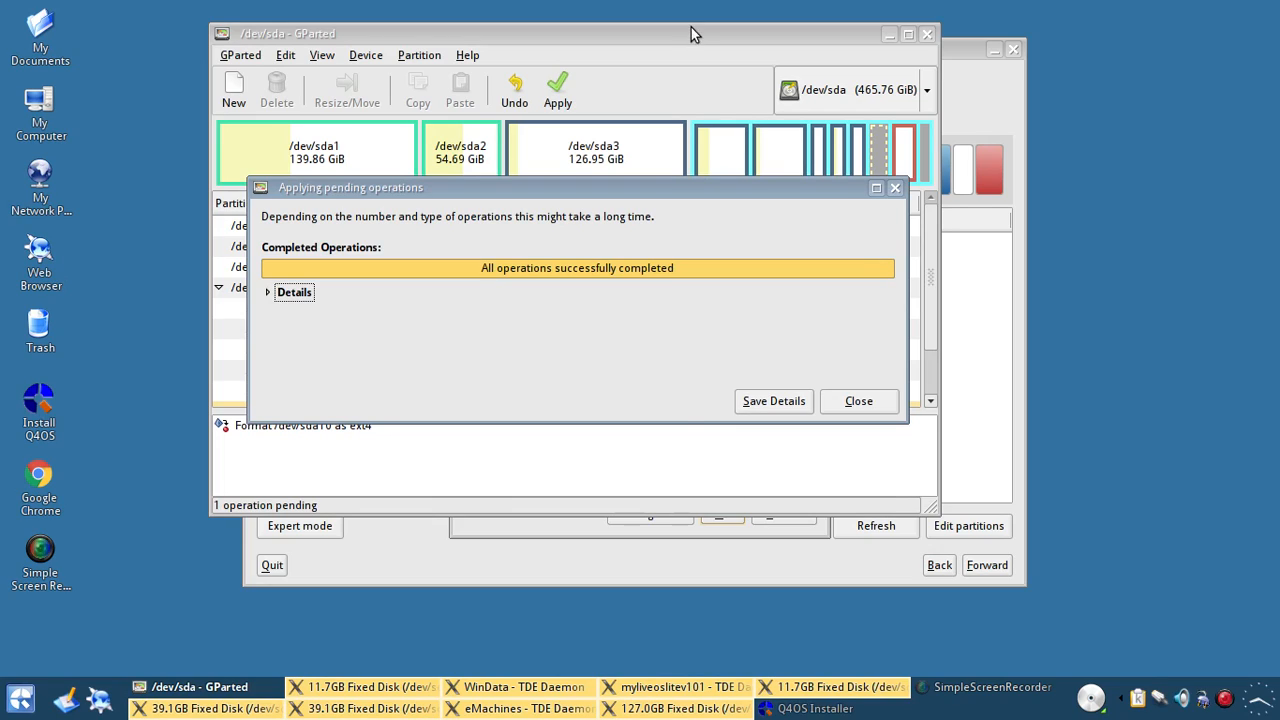
{"action": "left_click", "coordinate": [858, 401]}
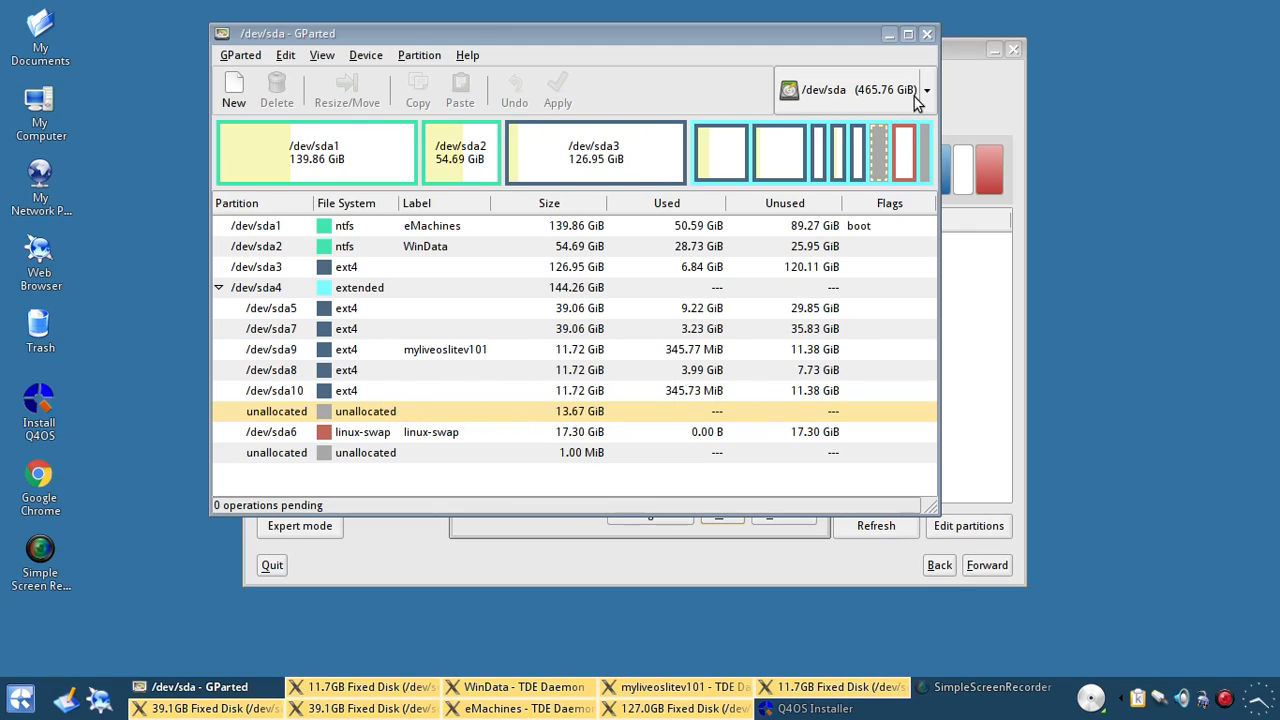
Close GParted and cancel the three TDE Daemon new-disk prompts for sda10, sda8 and another partition.
{"action": "left_click", "coordinate": [929, 35]}
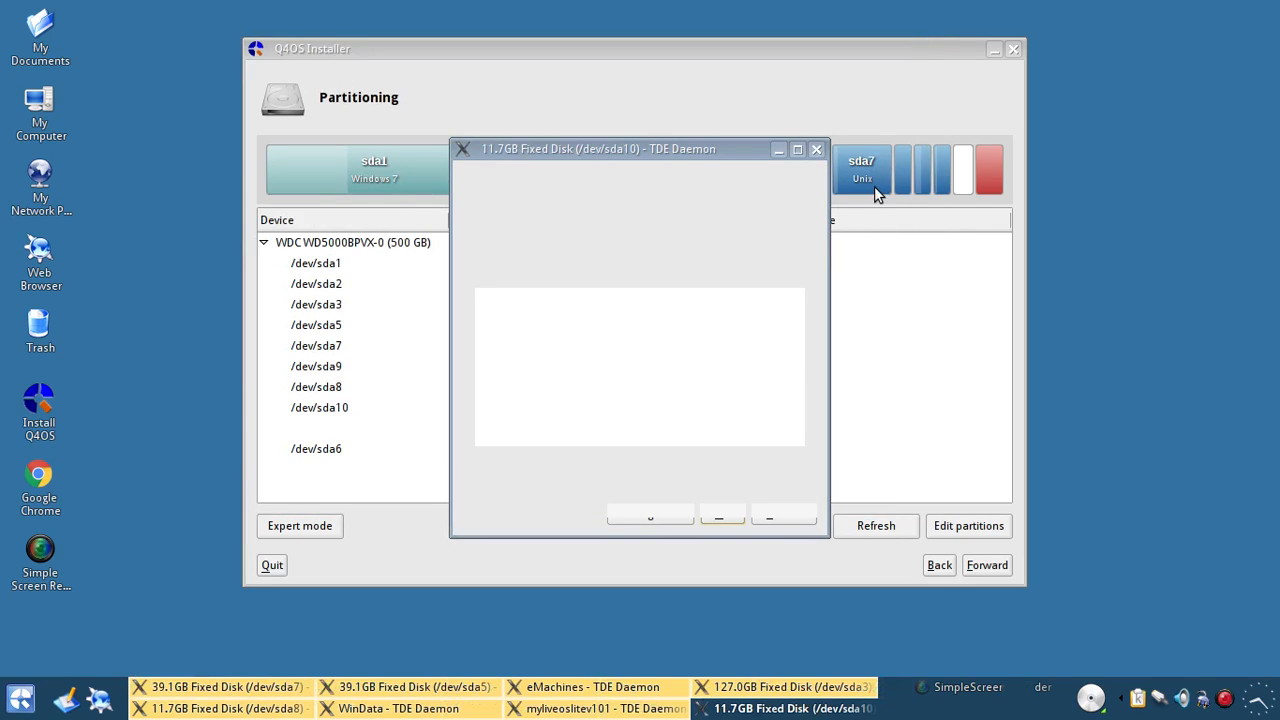
{"action": "left_click", "coordinate": [781, 515]}
{"action": "left_click", "coordinate": [783, 514]}
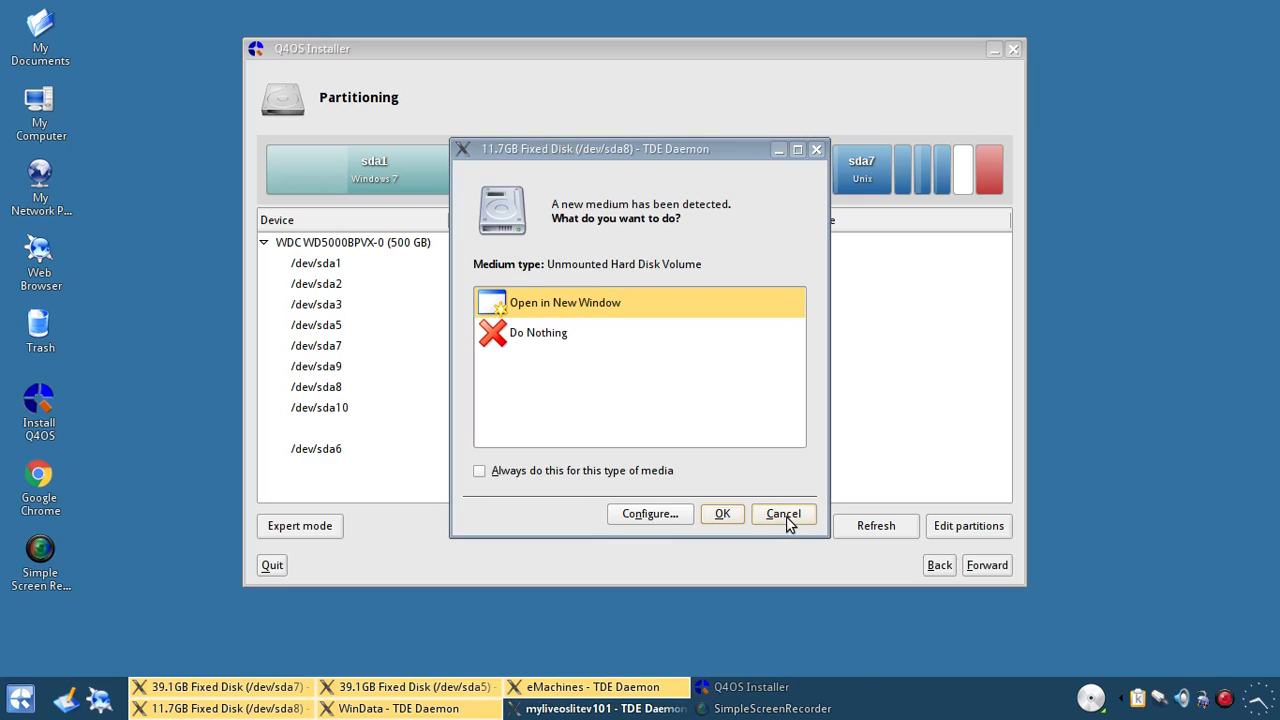
{"action": "left_click", "coordinate": [786, 518]}
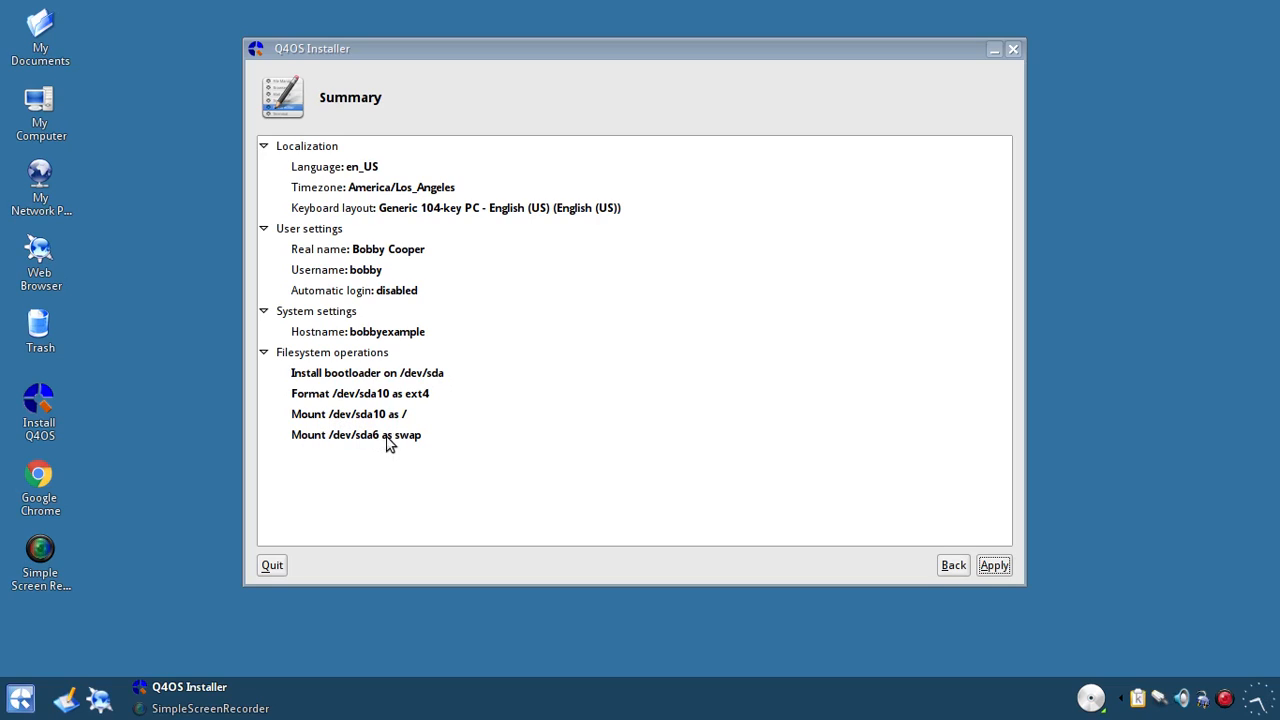
Start the Q4OS installation from the Summary page and bring SimpleScreenRecorder forward.
{"action": "left_click", "coordinate": [994, 566]}
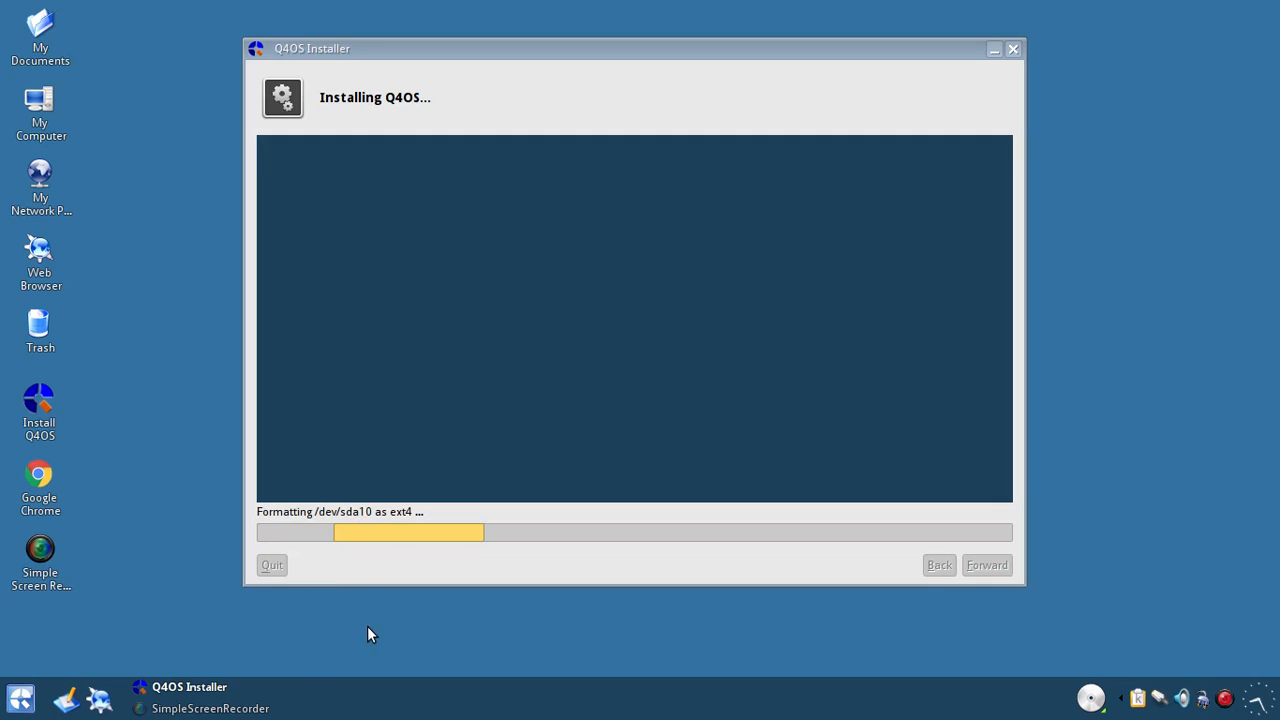
{"action": "left_click", "coordinate": [210, 708]}
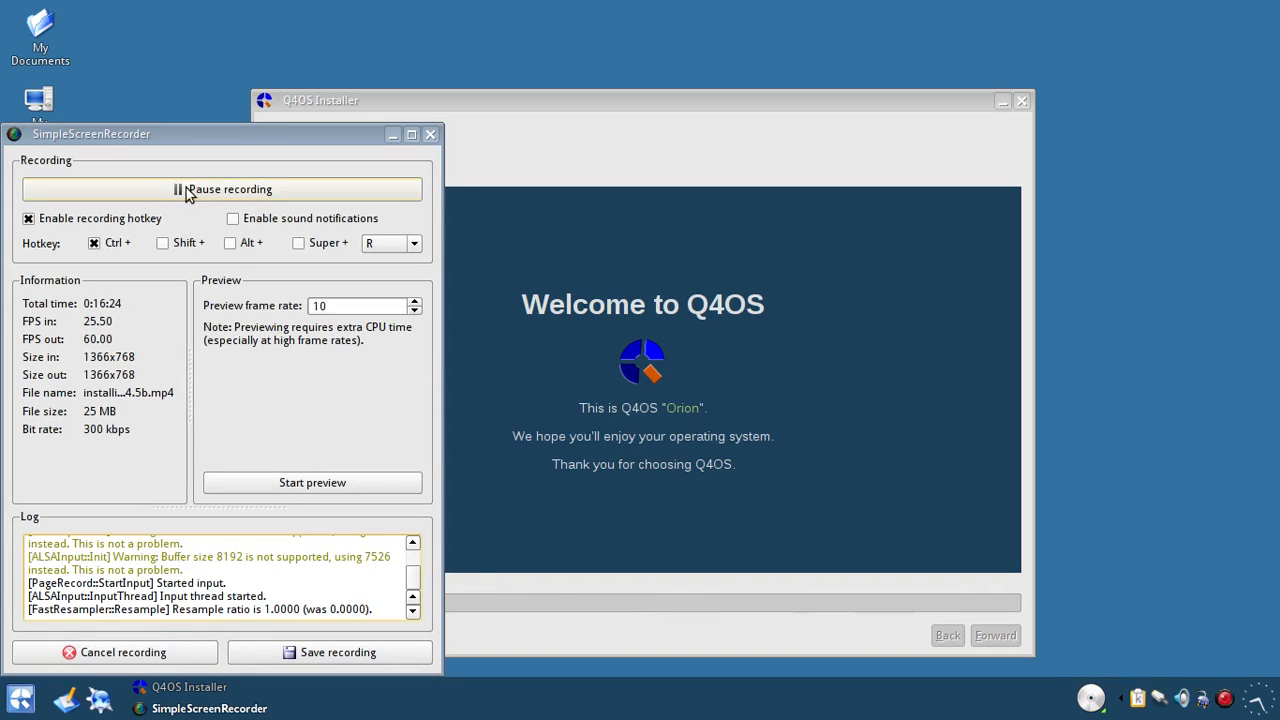
Pause the SimpleScreenRecorder capture at 0:16:26 total time.
{"action": "left_click", "coordinate": [226, 190]}
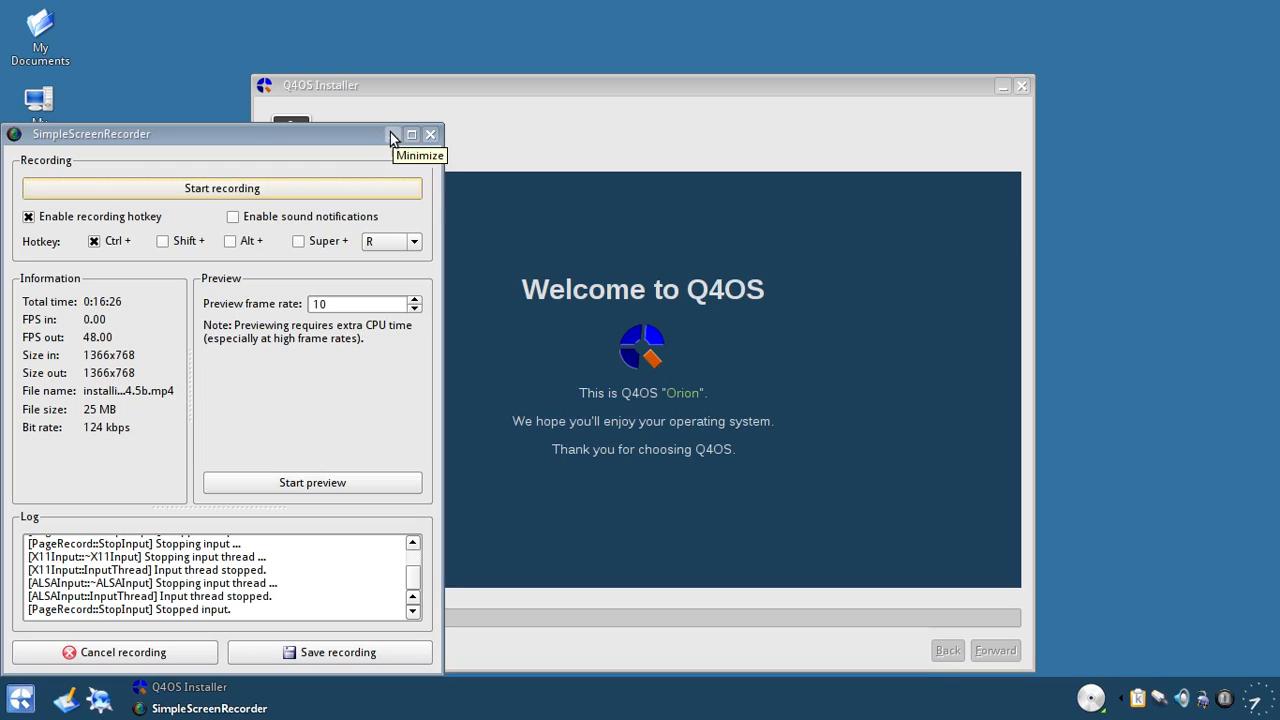
Minimize SimpleScreenRecorder and let the Q4OS installer run to the 'Installation finished' prompt.
{"action": "left_click", "coordinate": [392, 134]}
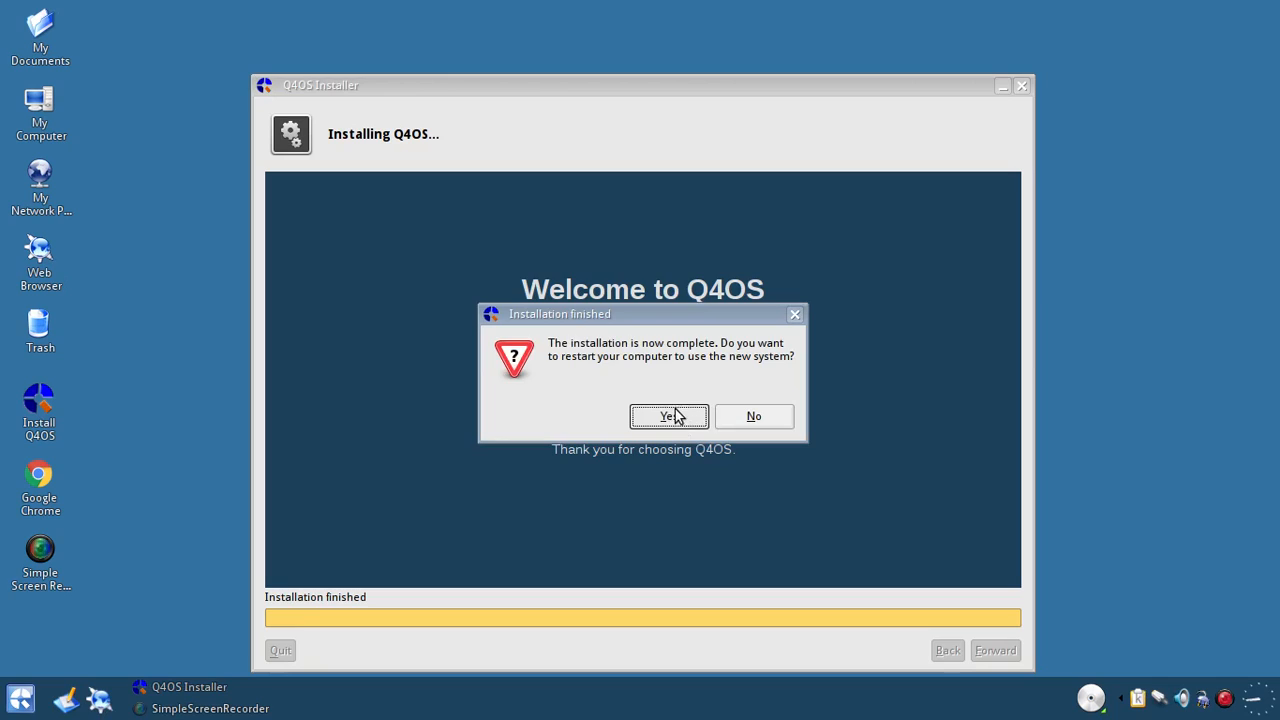
Decline restarting the computer in the Installation finished dialog.
{"action": "left_click", "coordinate": [754, 418]}
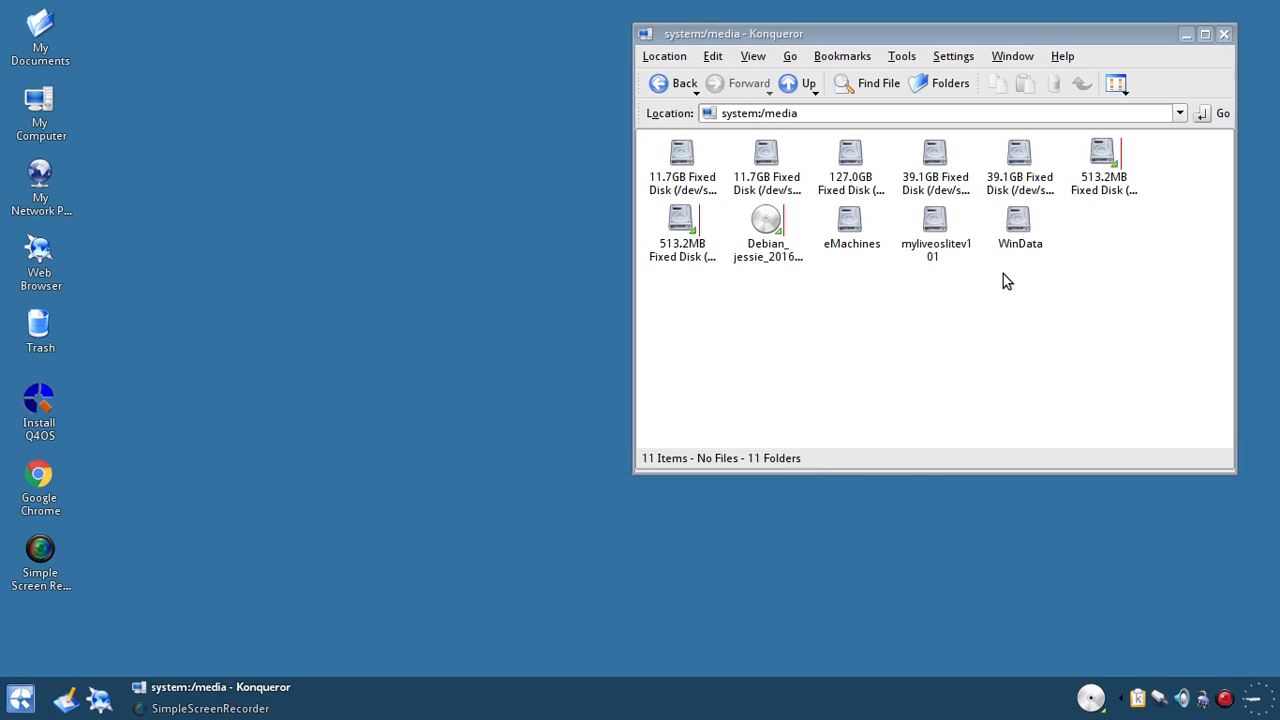
Close Konqueror and launch Q4OS Software Centre from K menu > Programs > Accessories > System.
{"action": "left_click", "coordinate": [1224, 36]}
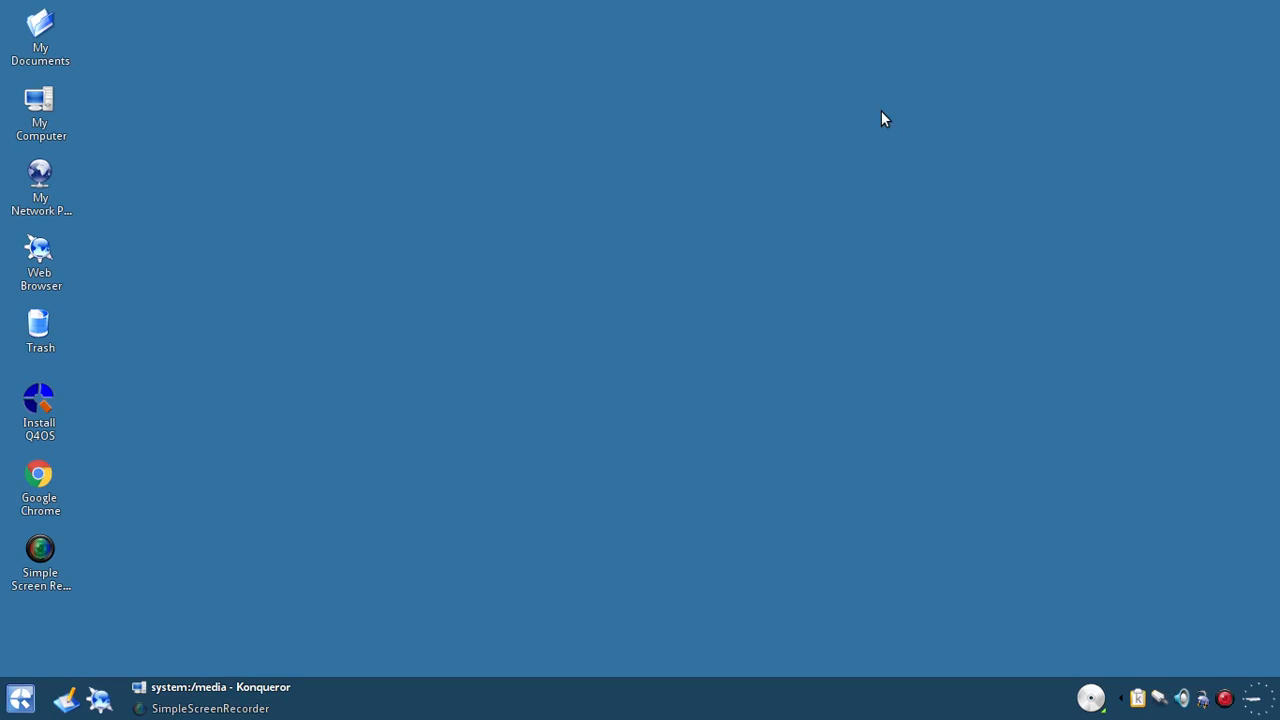
{"action": "left_click", "coordinate": [21, 697]}
{"action": "mouse_move", "coordinate": [97, 462]}
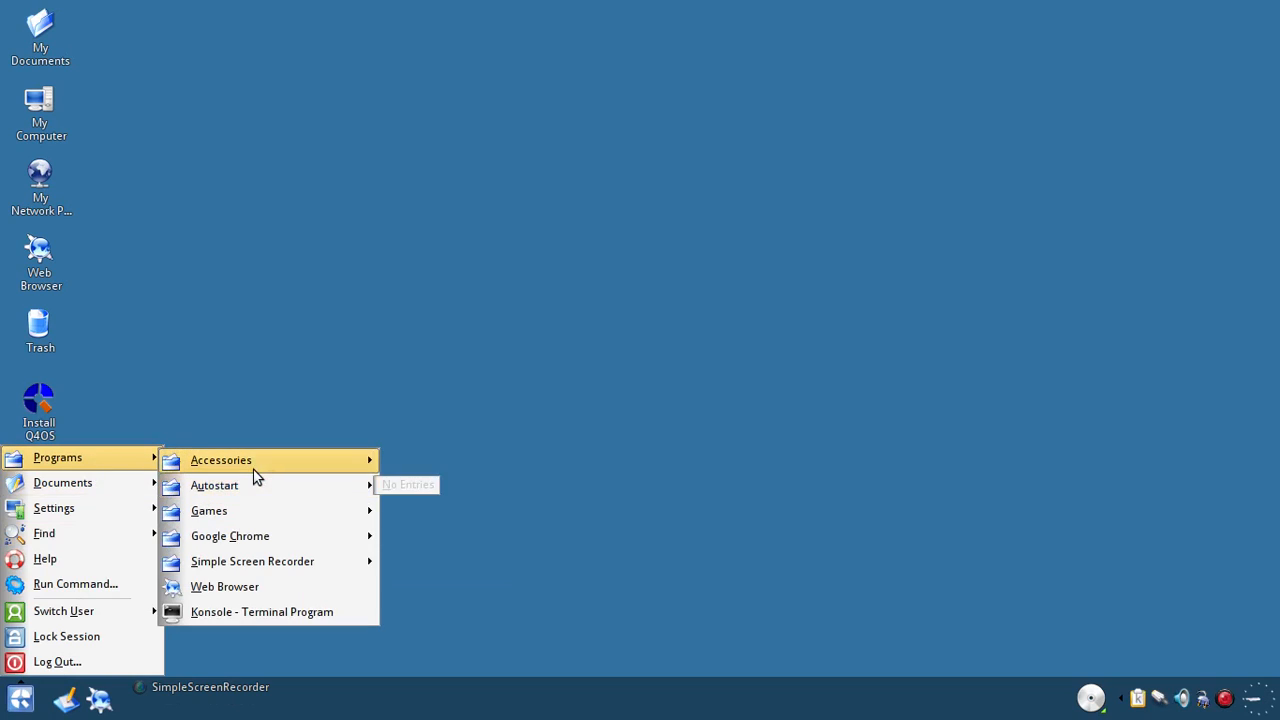
{"action": "mouse_move", "coordinate": [263, 466]}
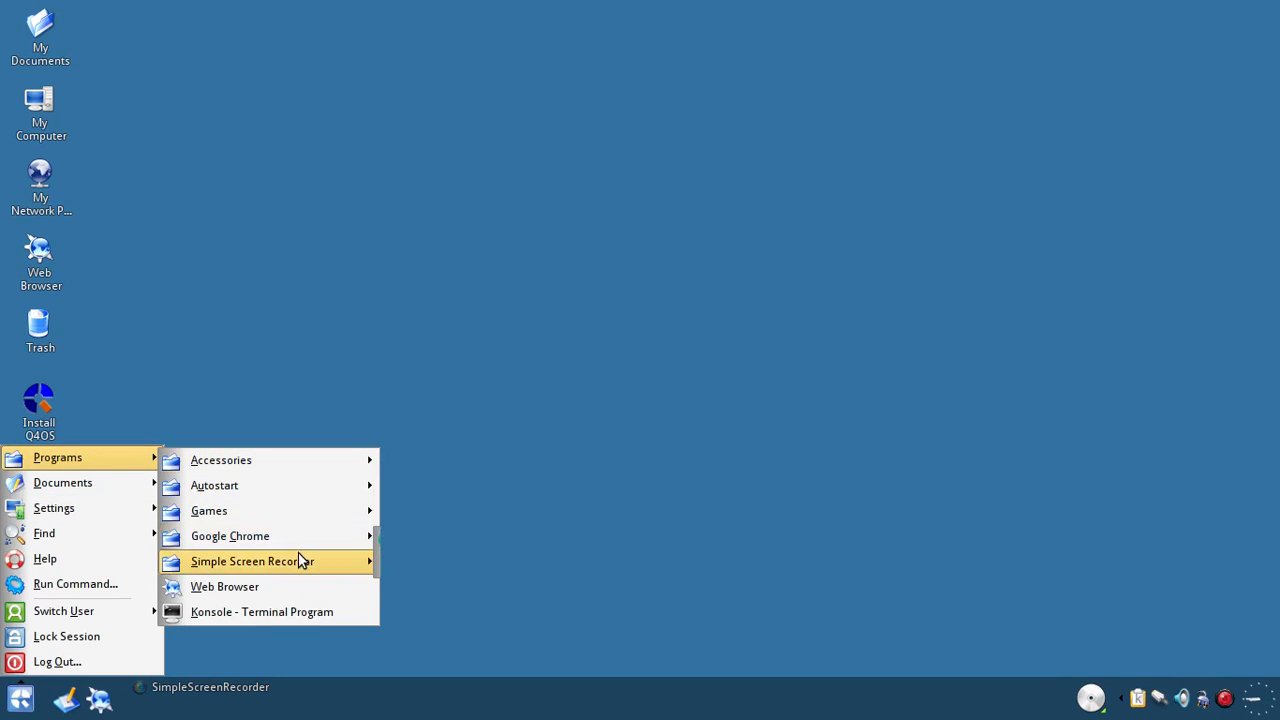
{"action": "mouse_move", "coordinate": [299, 556]}
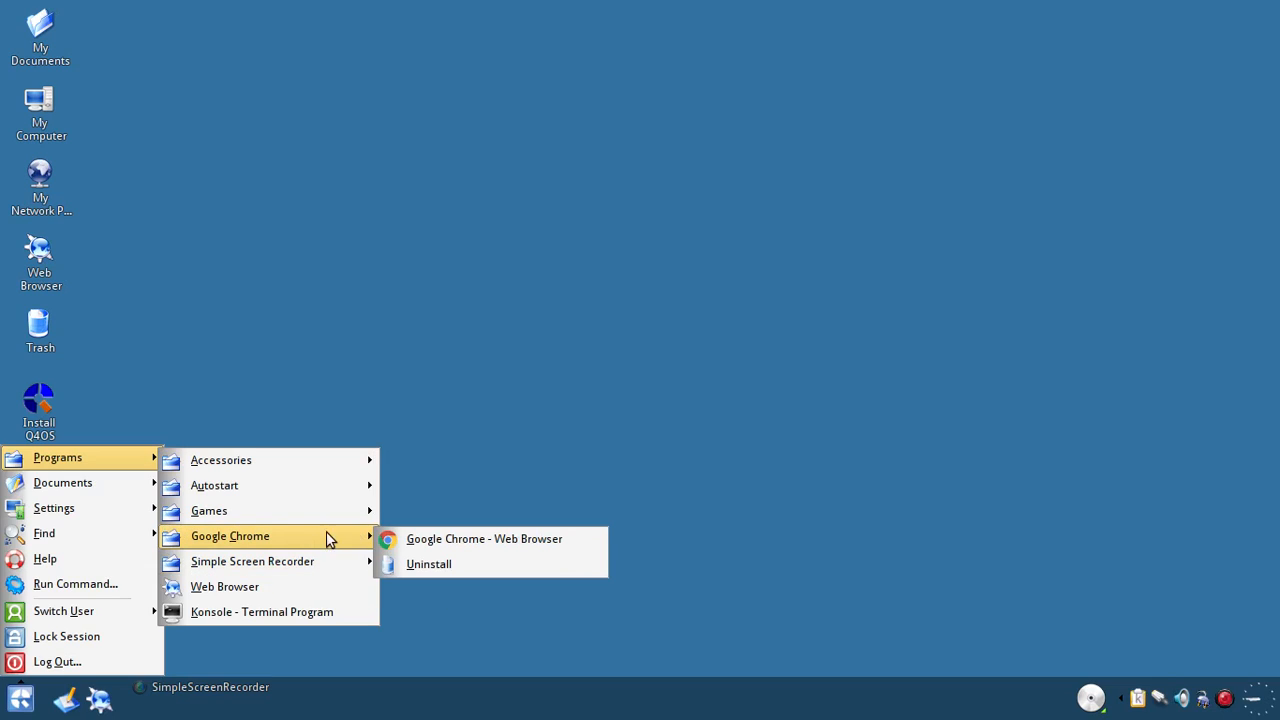
{"action": "mouse_move", "coordinate": [311, 503]}
{"action": "mouse_move", "coordinate": [329, 462]}
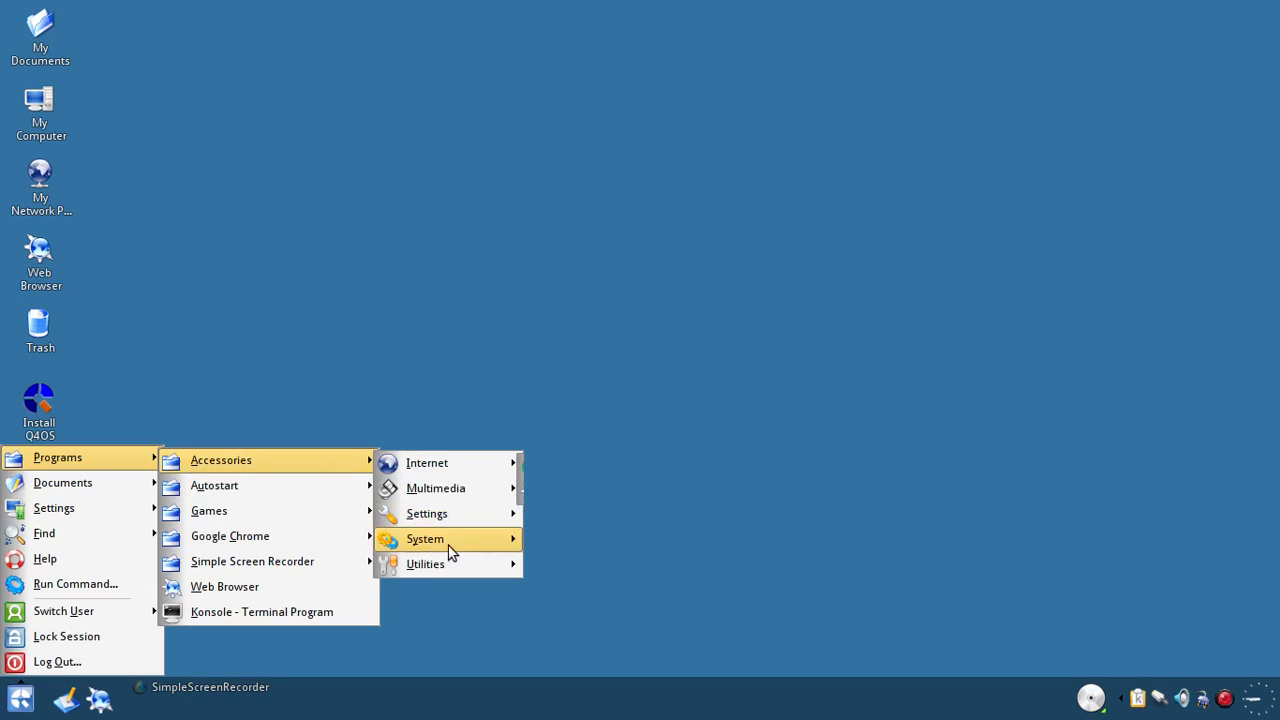
{"action": "mouse_move", "coordinate": [445, 540]}
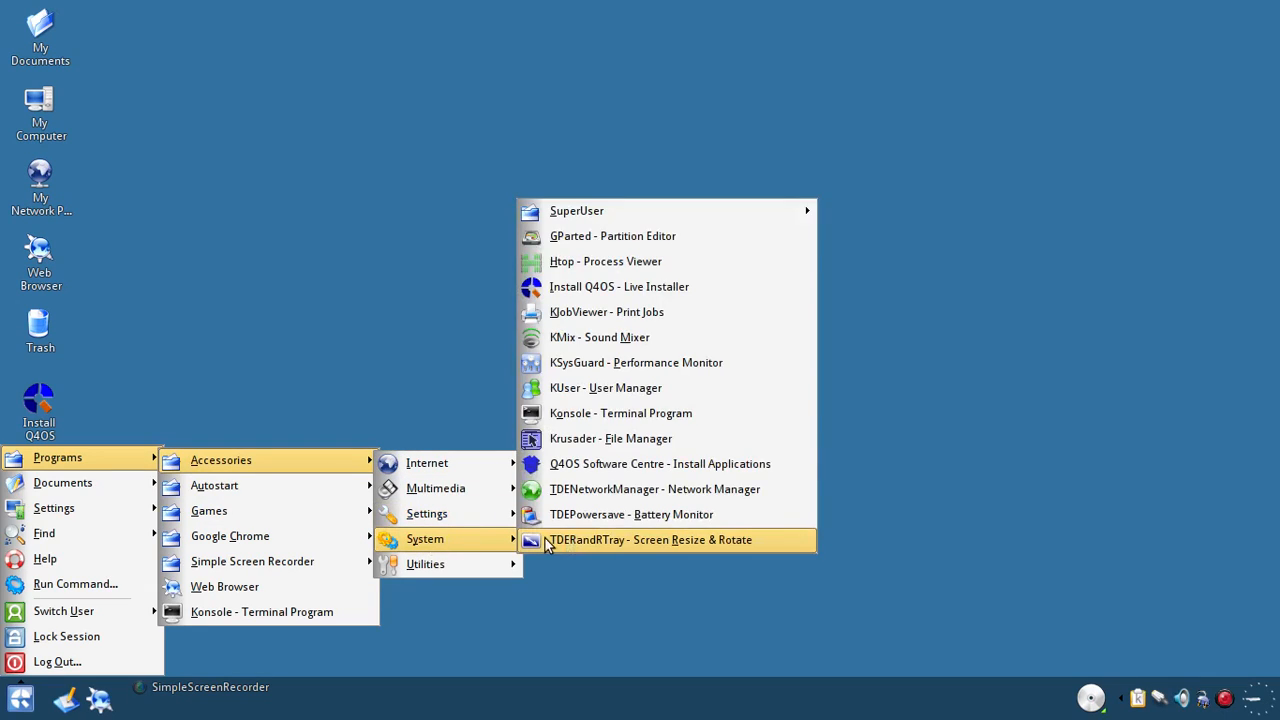
{"action": "left_click", "coordinate": [601, 468]}
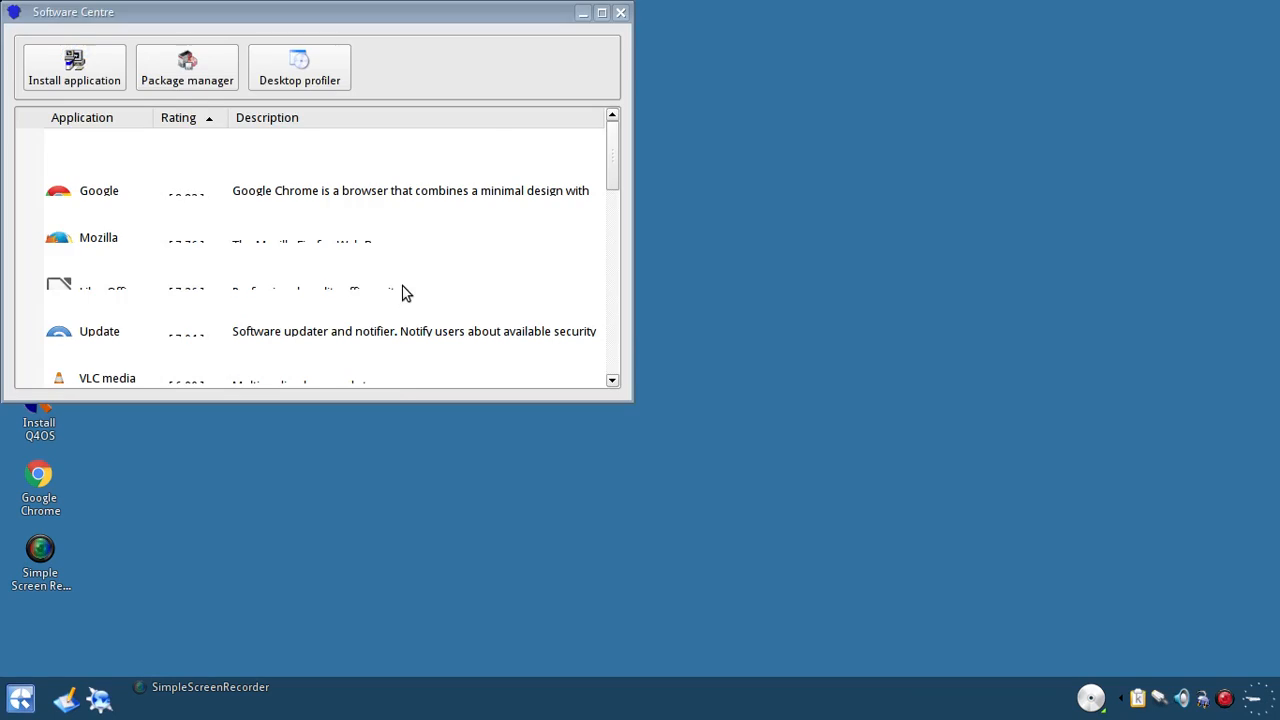
Maximize the Software Centre, select GParted in the list and start installing it.
{"action": "double_click", "coordinate": [465, 14]}
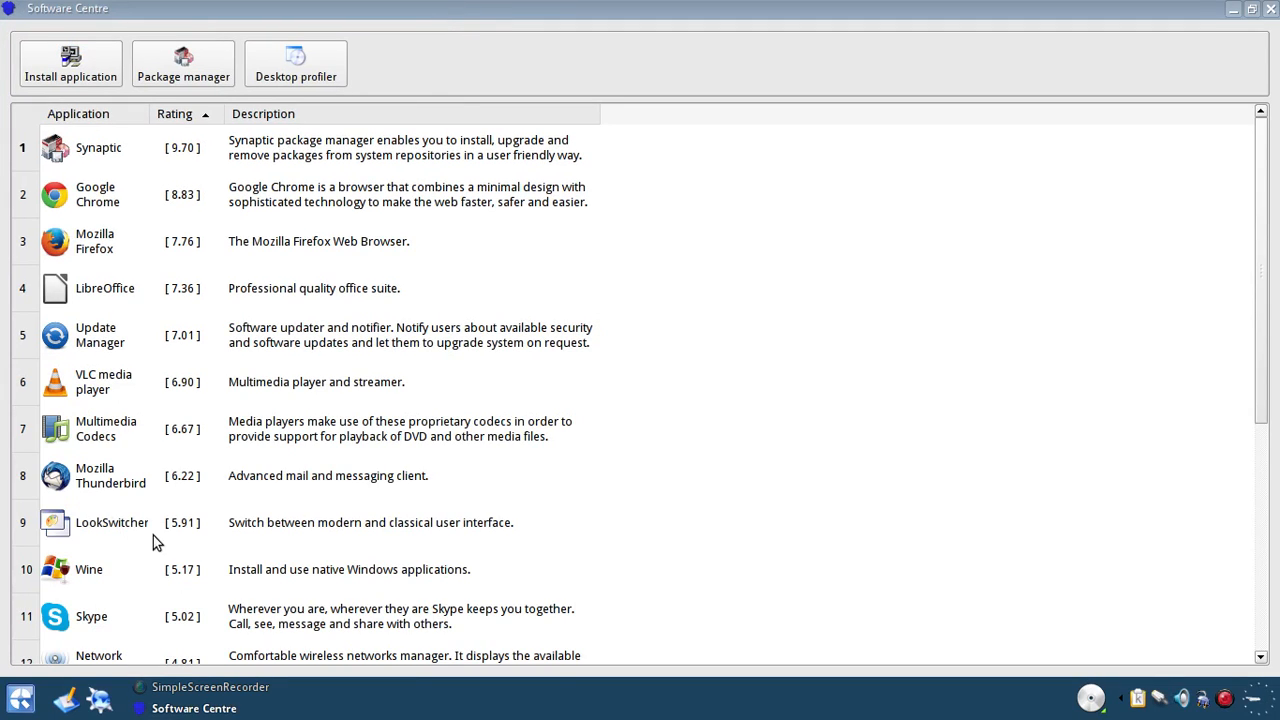
{"action": "scroll", "coordinate": [160, 466], "scroll_direction": "down", "scroll_amount": 3}
{"action": "left_click", "coordinate": [104, 516]}
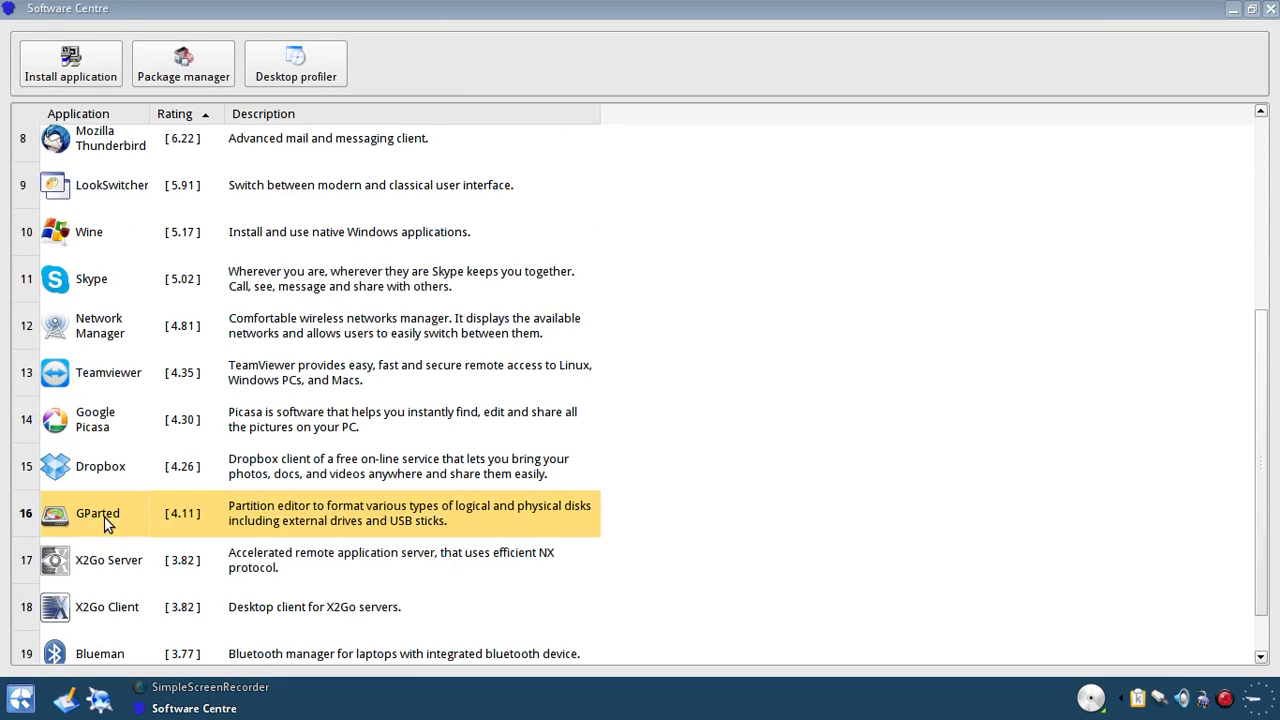
{"action": "left_click", "coordinate": [92, 72]}
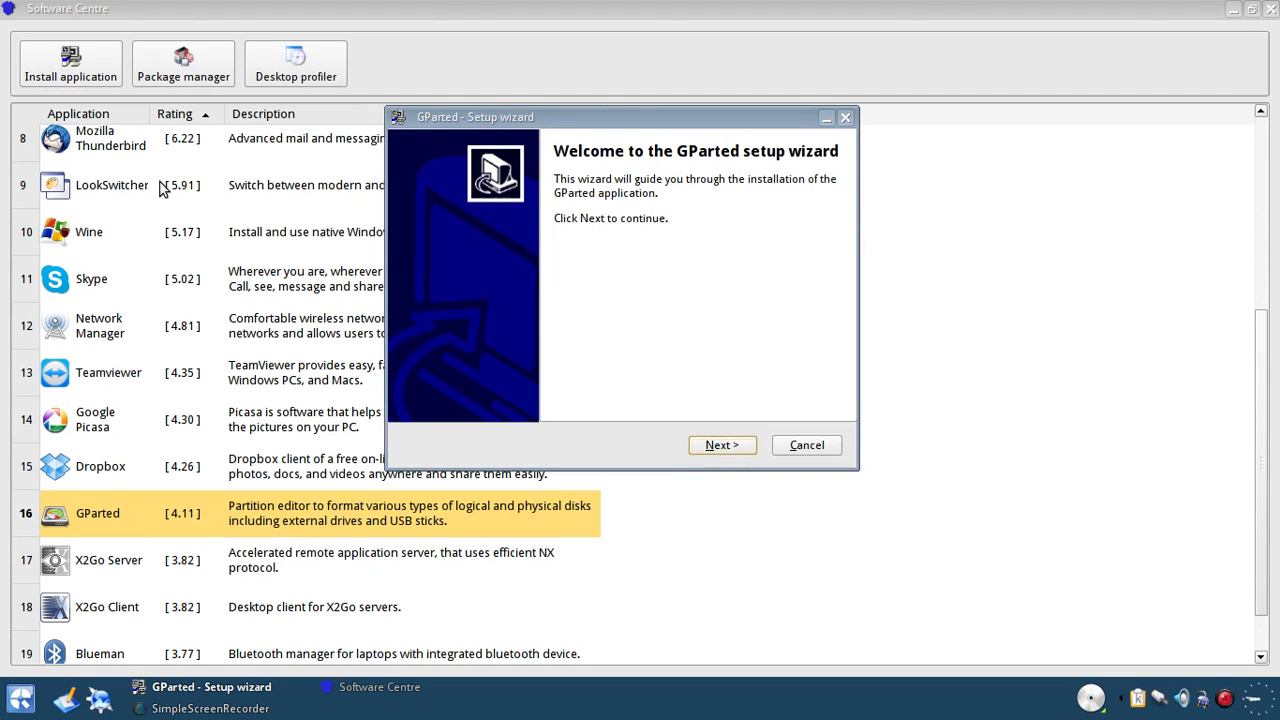
Step through the GParted setup wizard with Next, Install, Next and Finish.
{"action": "left_click", "coordinate": [722, 446]}
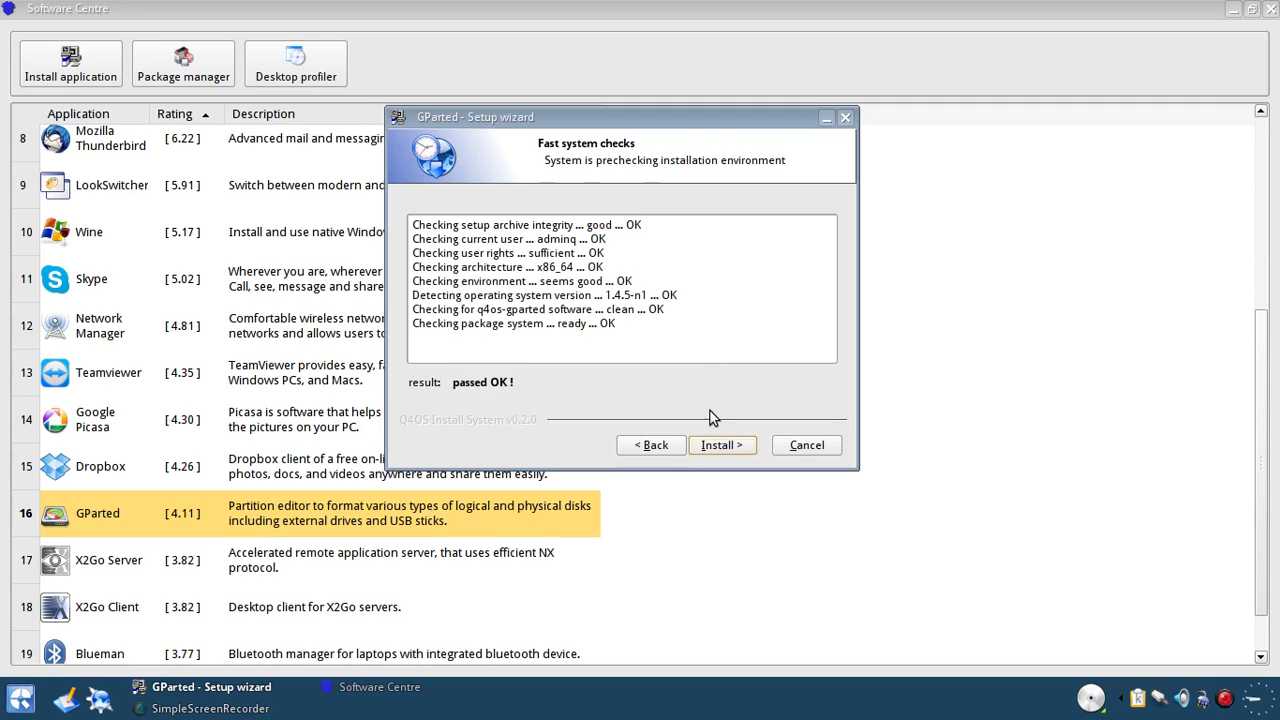
{"action": "left_click", "coordinate": [722, 446]}
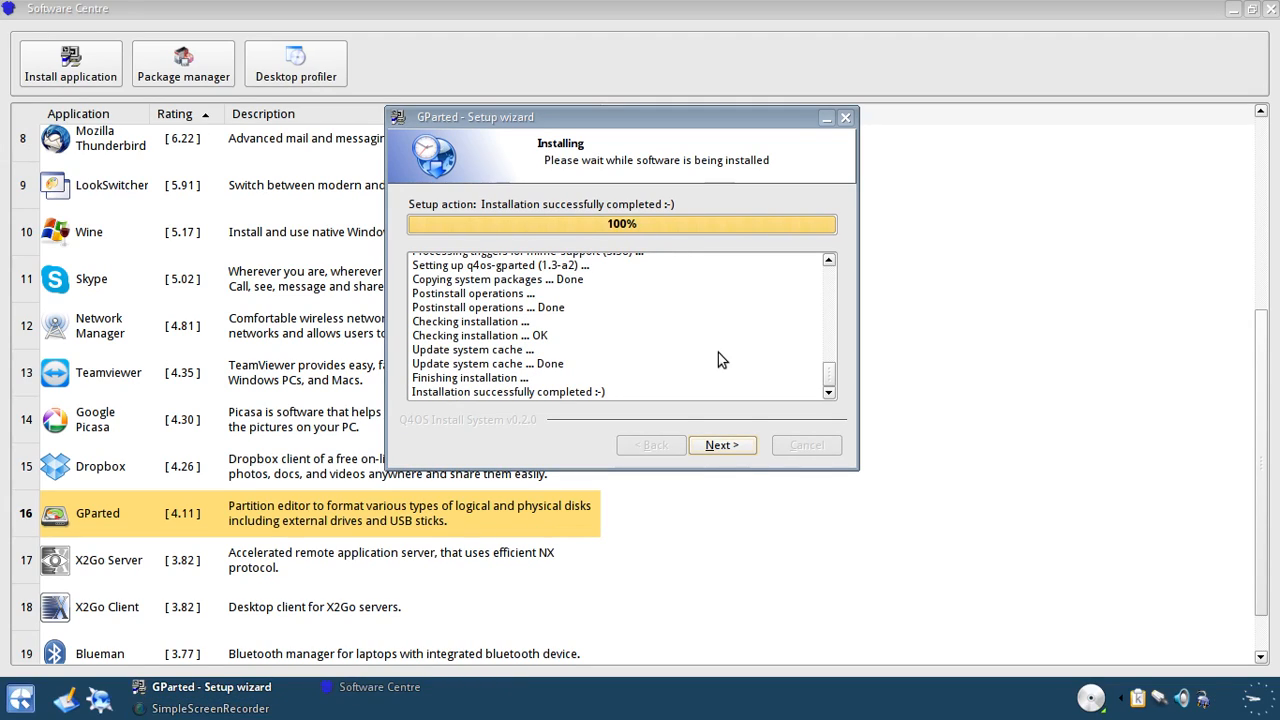
{"action": "left_click", "coordinate": [722, 445]}
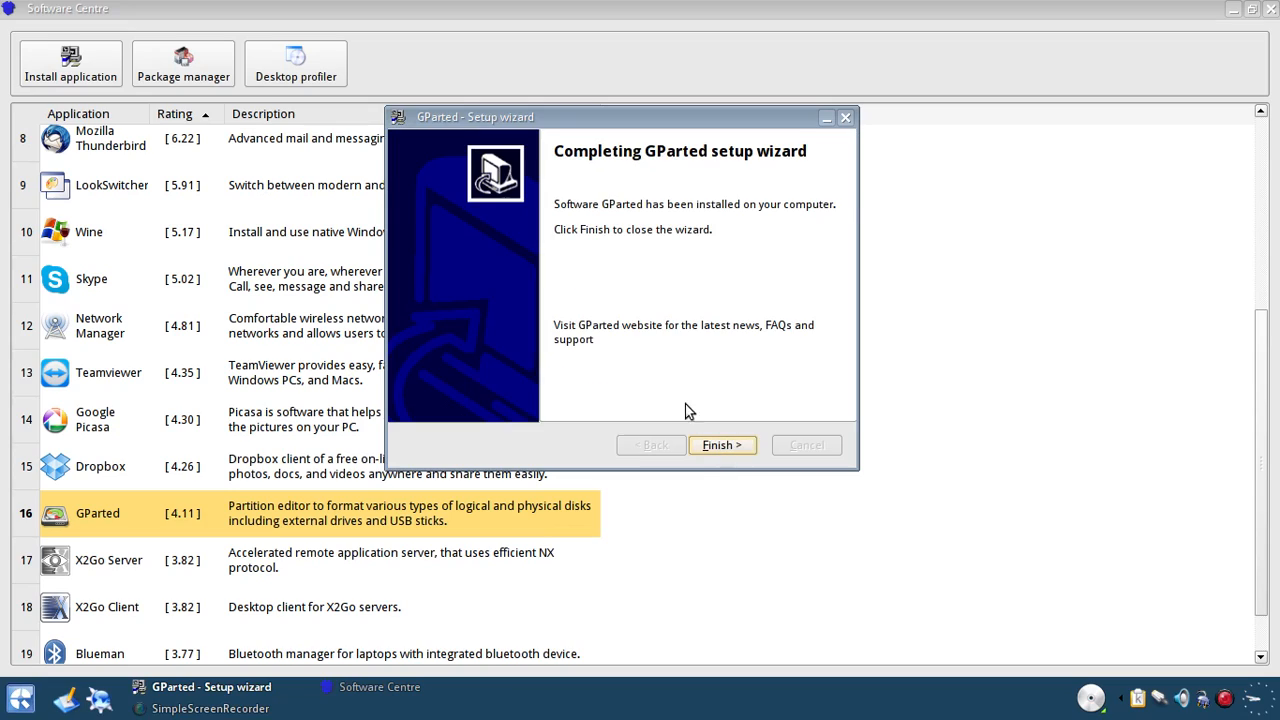
{"action": "left_click", "coordinate": [736, 449]}
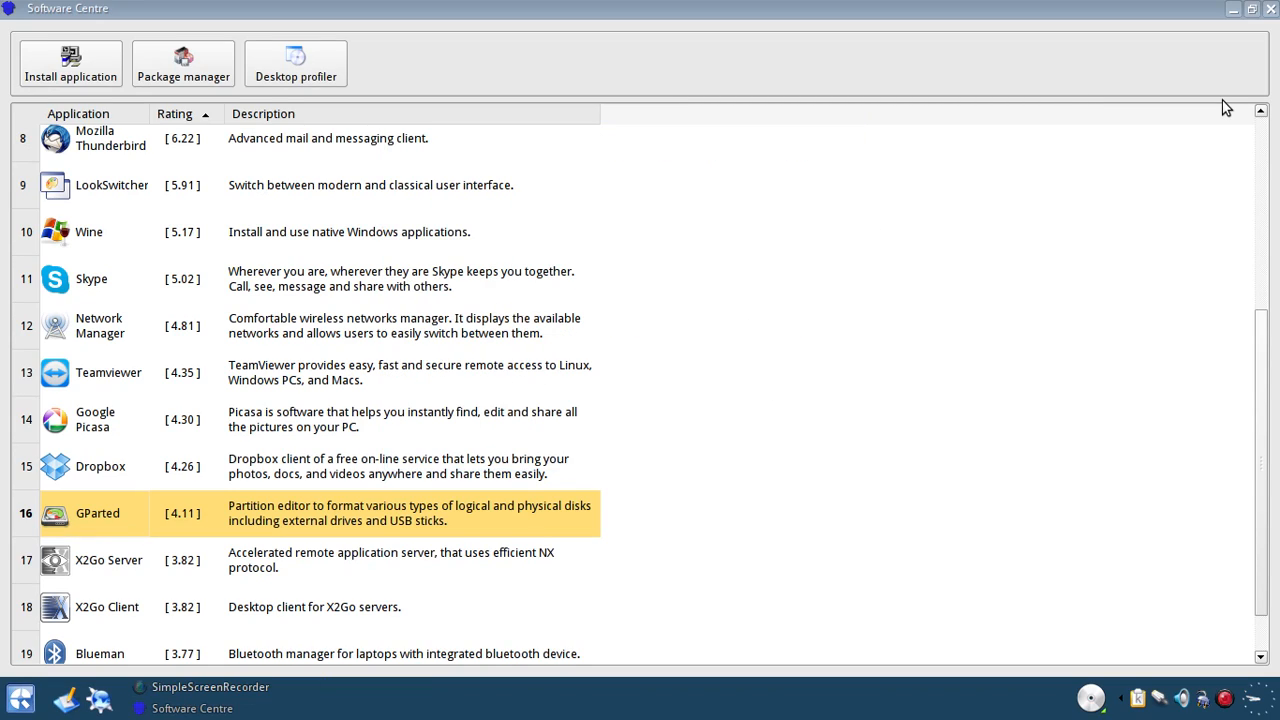
Close the Software Centre and open Configure Desktop... from the desktop's right-click menu.
{"action": "left_click", "coordinate": [1270, 8]}
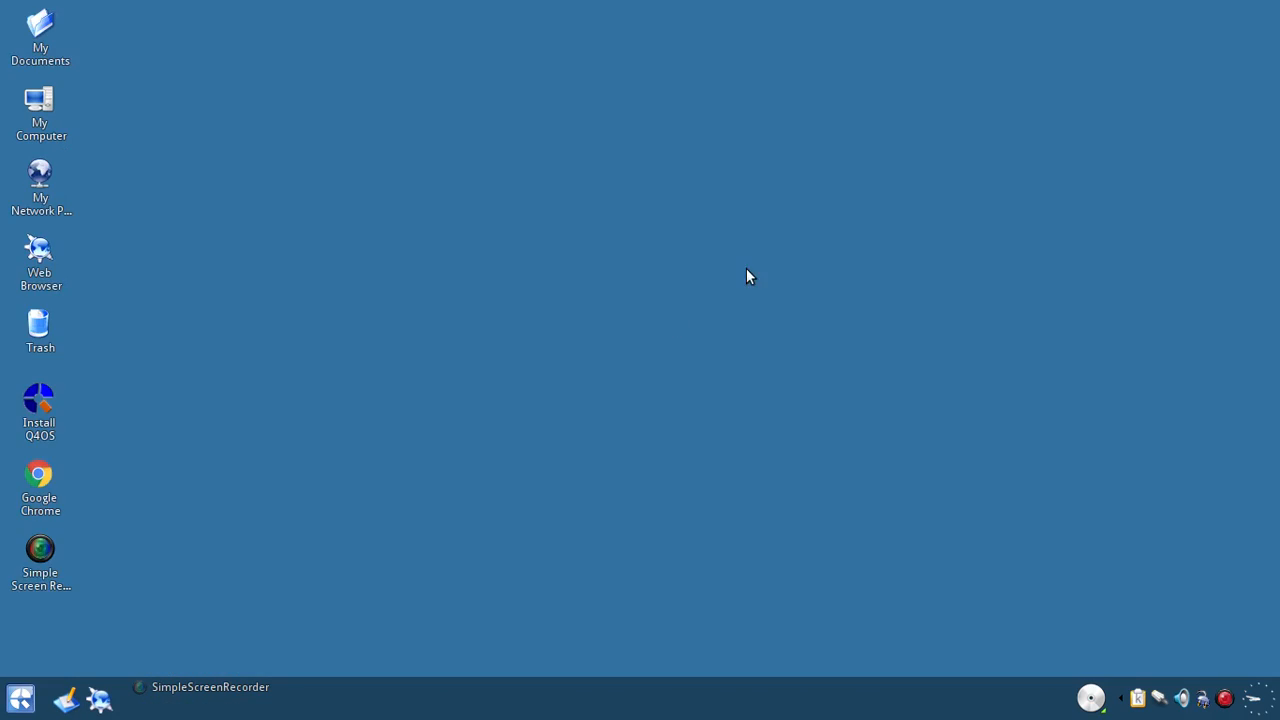
{"action": "right_click", "coordinate": [552, 370]}
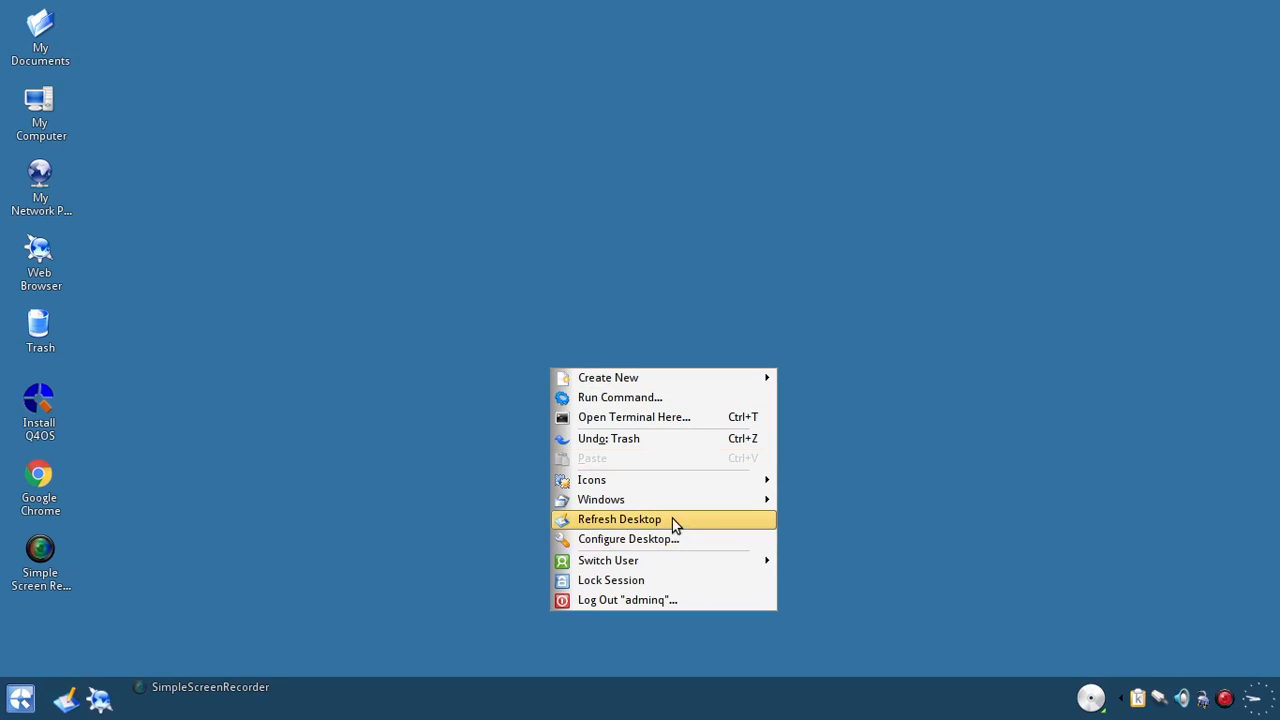
{"action": "left_click", "coordinate": [667, 545]}
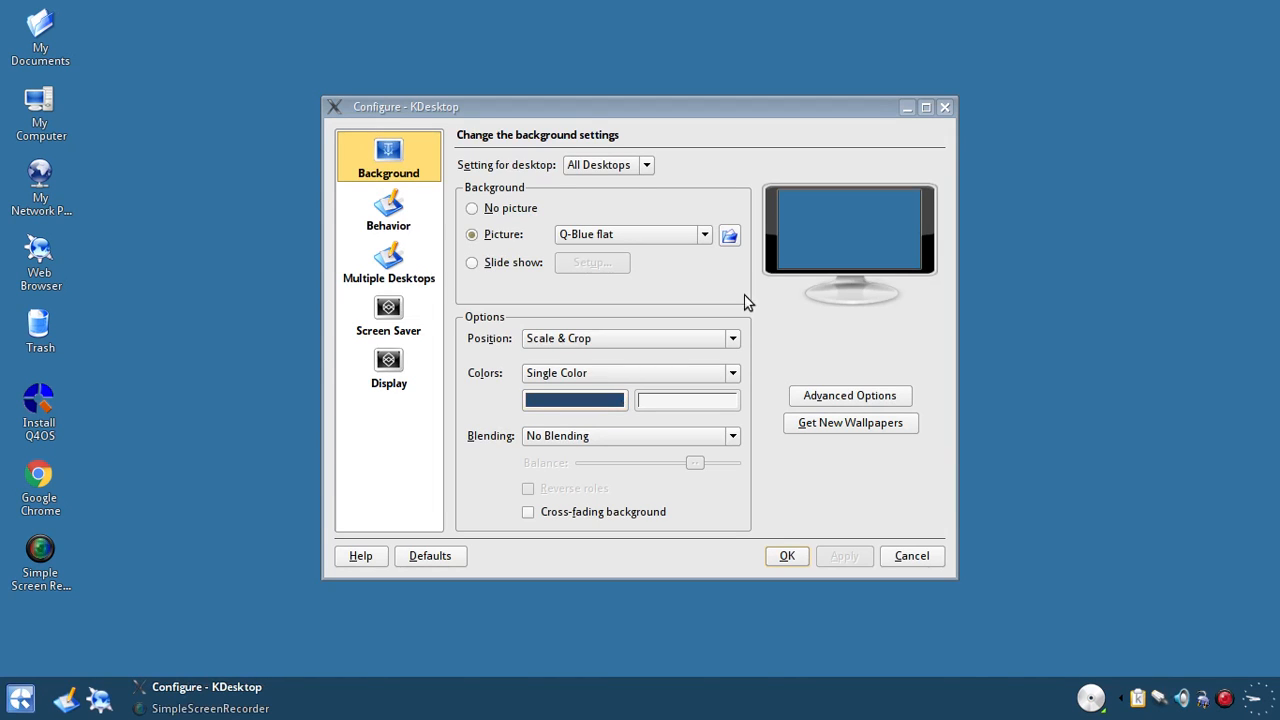
Choose Mountain Lake from the Background picture list, apply it, and confirm with OK.
{"action": "left_click", "coordinate": [712, 238]}
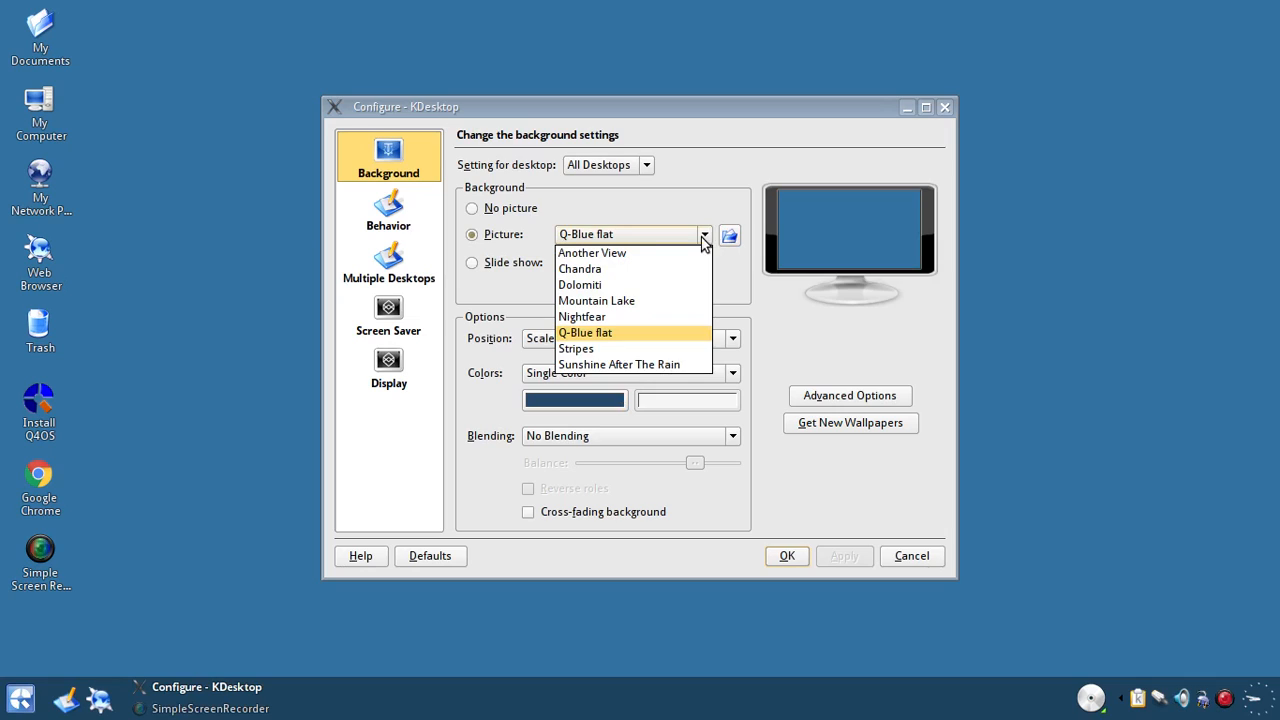
{"action": "left_click", "coordinate": [618, 302]}
{"action": "left_click", "coordinate": [845, 557]}
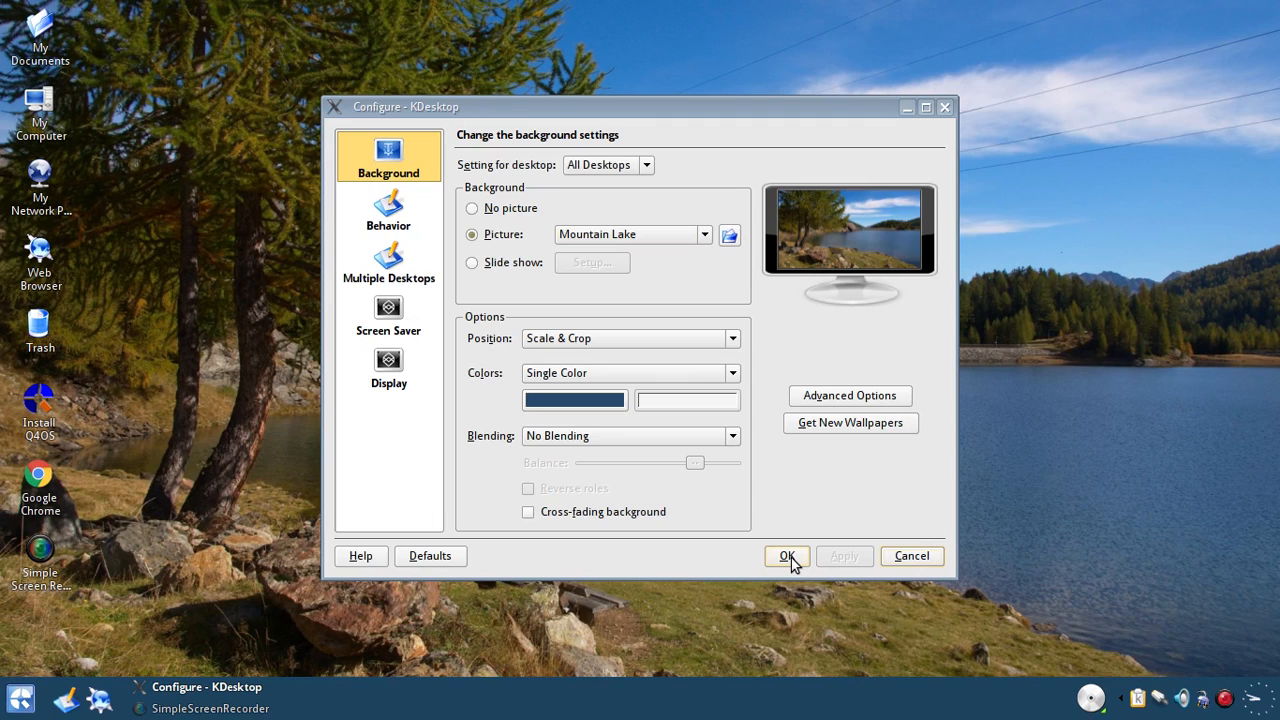
{"action": "left_click", "coordinate": [787, 557]}
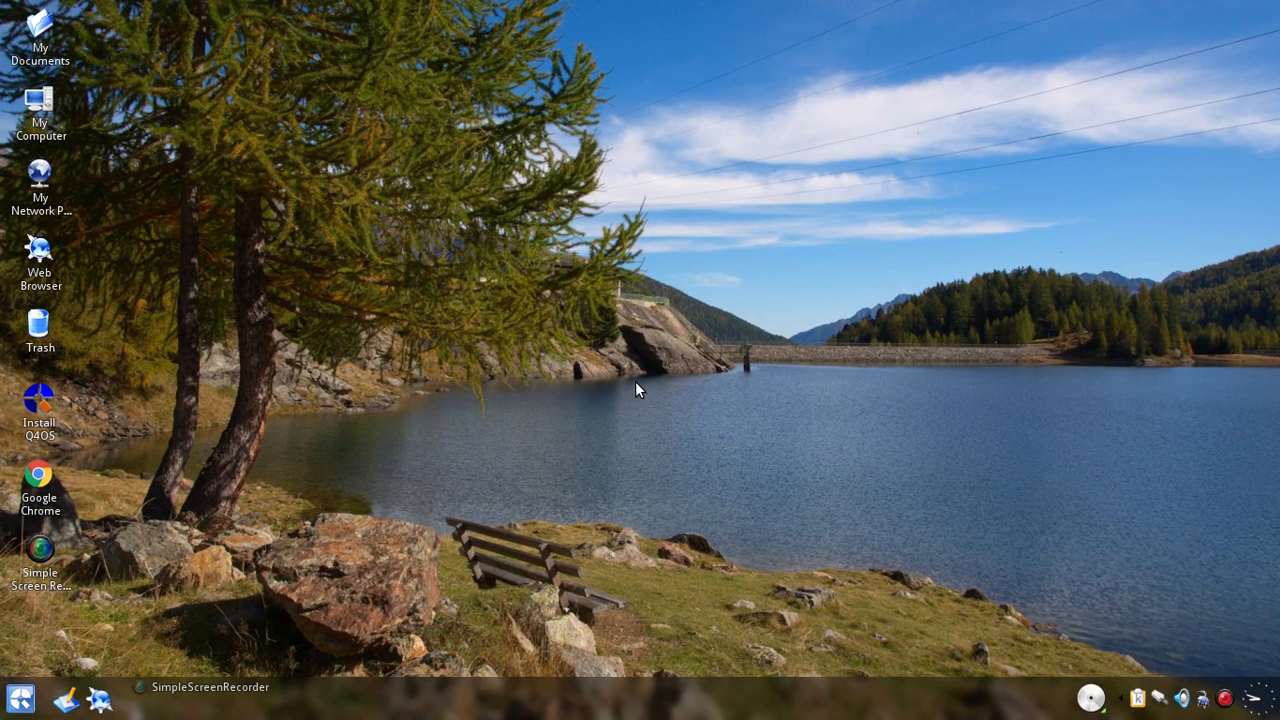